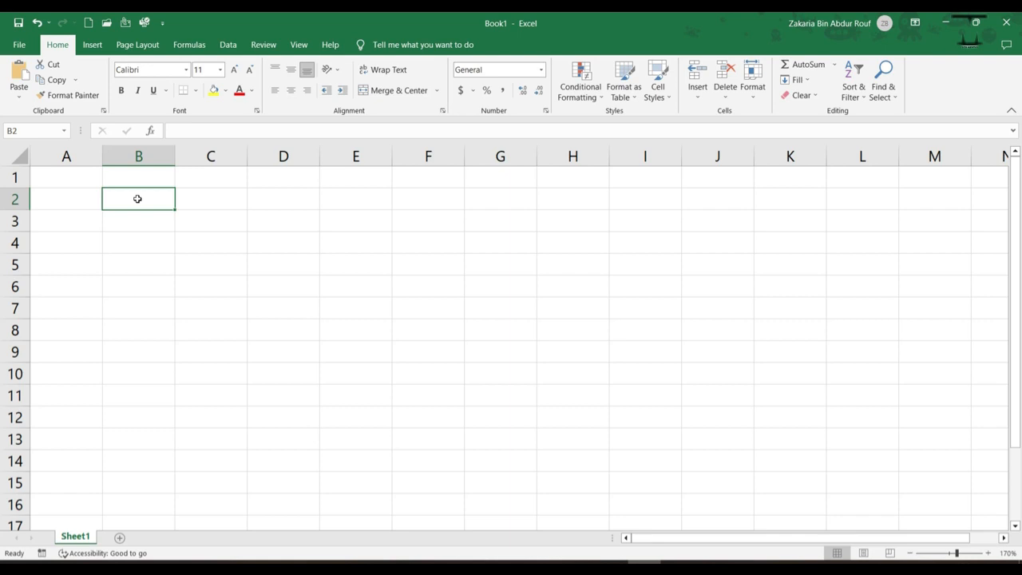
# Enter 100 in cell B2 and 200 in cell C2.
pyautogui.write('100')
pyautogui.press('Tab')
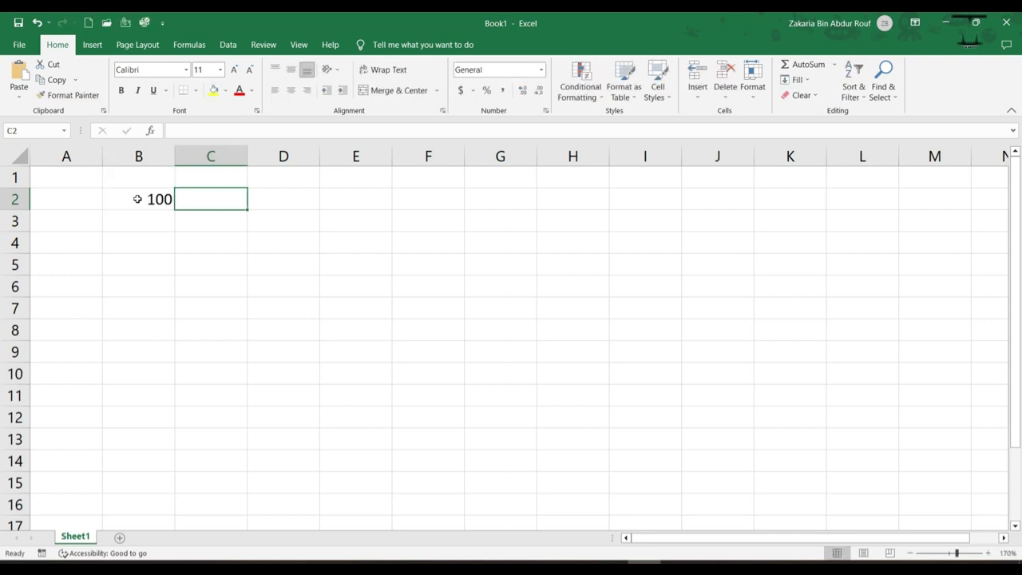
pyautogui.write('200')
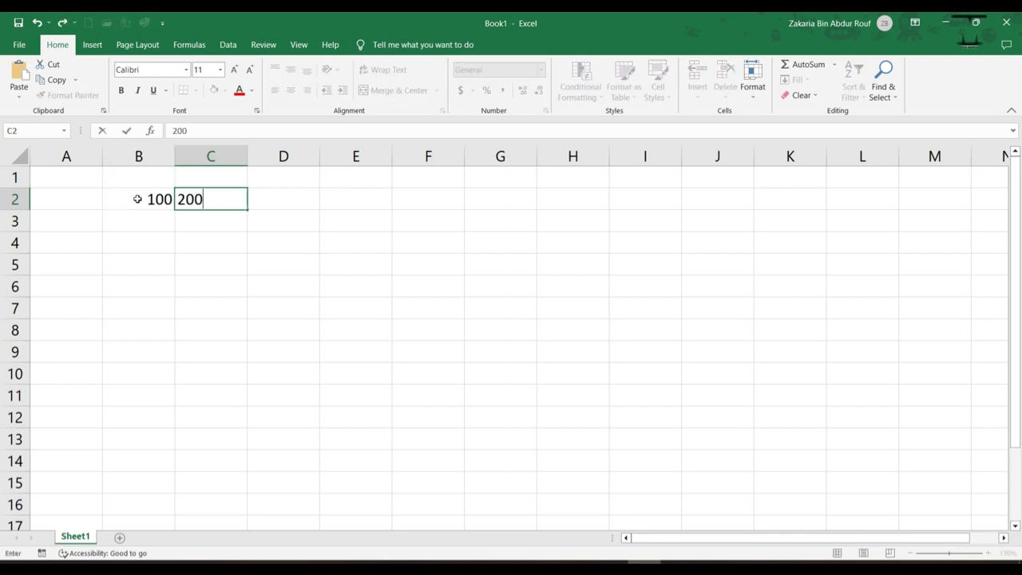
pyautogui.press('Tab')
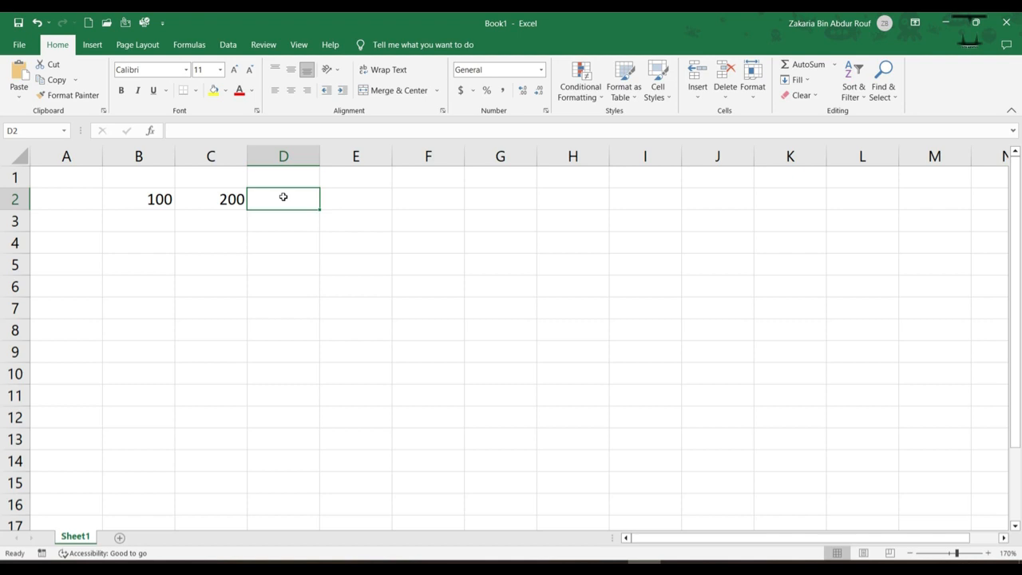
# Add the two numbers in cell D2 with the literal formula =100+200 and review it.
pyautogui.write('=')
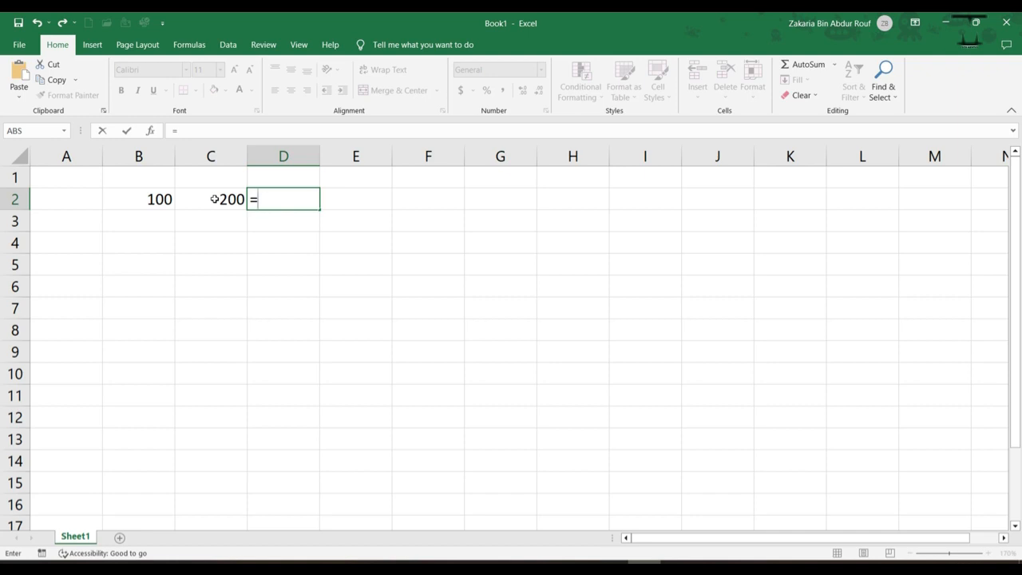
pyautogui.write('100+200')
pyautogui.press('Return')
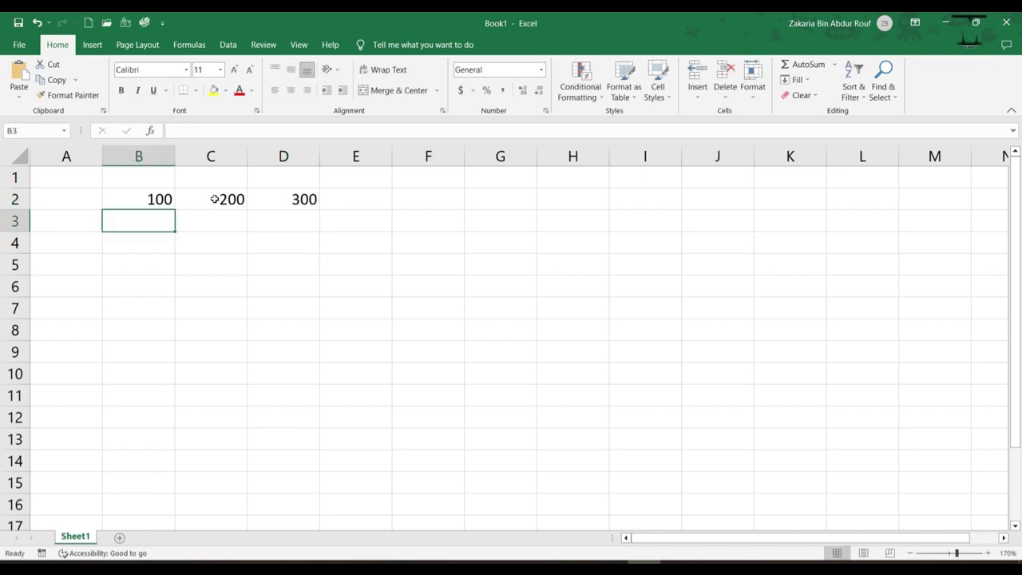
pyautogui.click(286, 204)
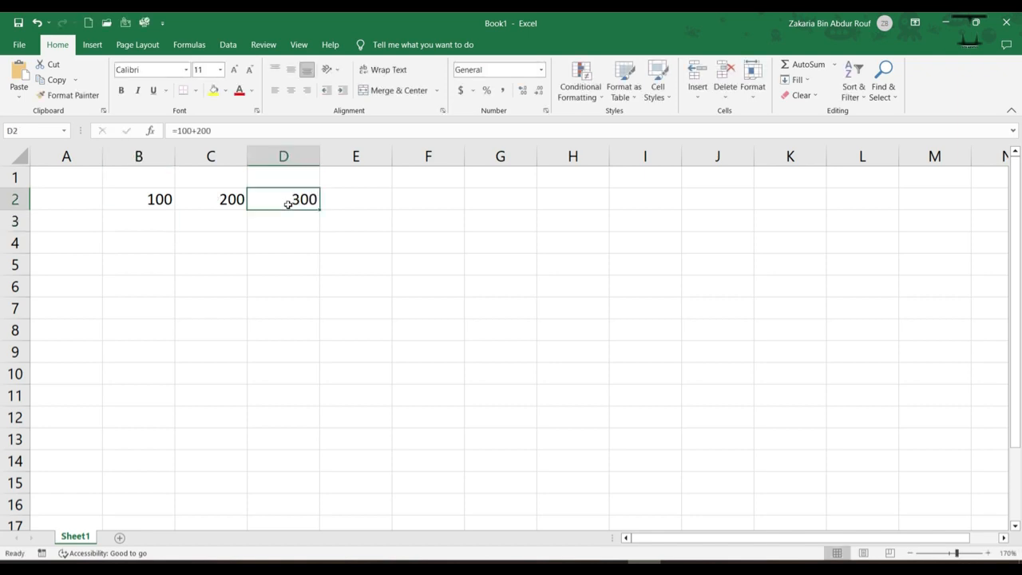
# Test the literal formula by setting cell B2 to 200, and then set B2 back to 100.
pyautogui.click(159, 203)
pyautogui.write('200')
pyautogui.press('Return')
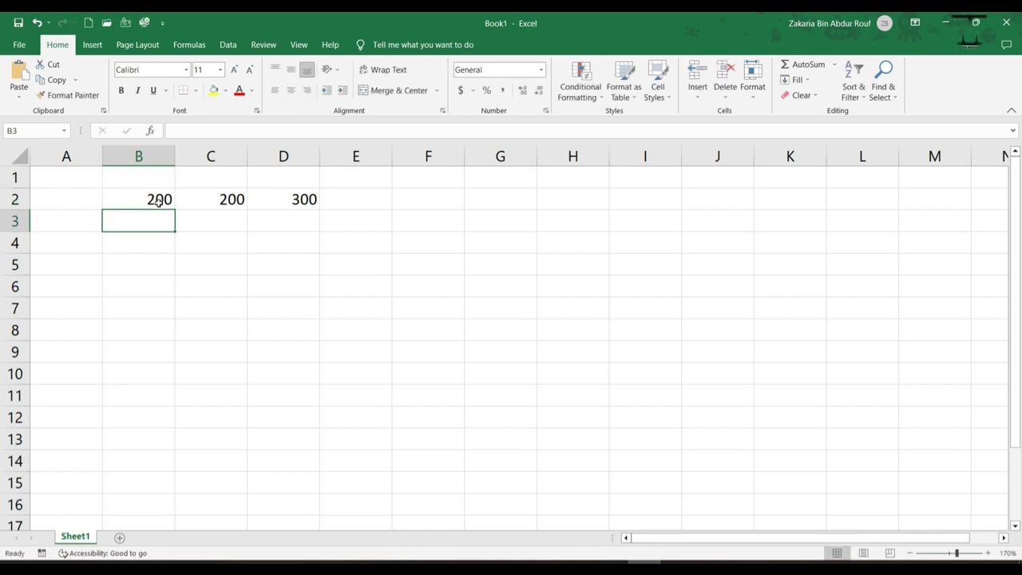
pyautogui.click(158, 202)
pyautogui.write('100')
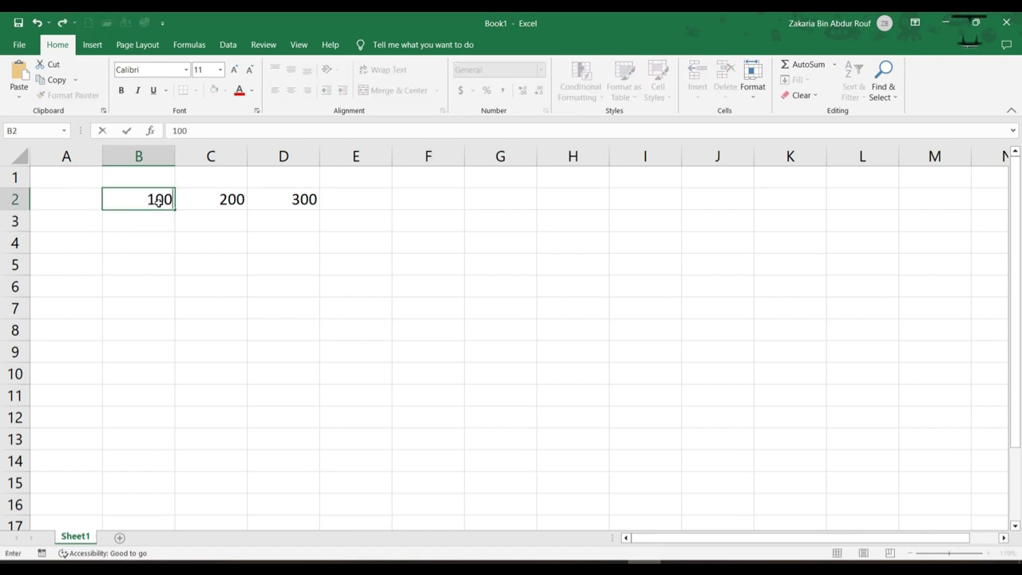
pyautogui.press('Return')
# Replace the literal numbers in D2's formula with cell references so that it reads =B2+C2.
pyautogui.click(276, 199)
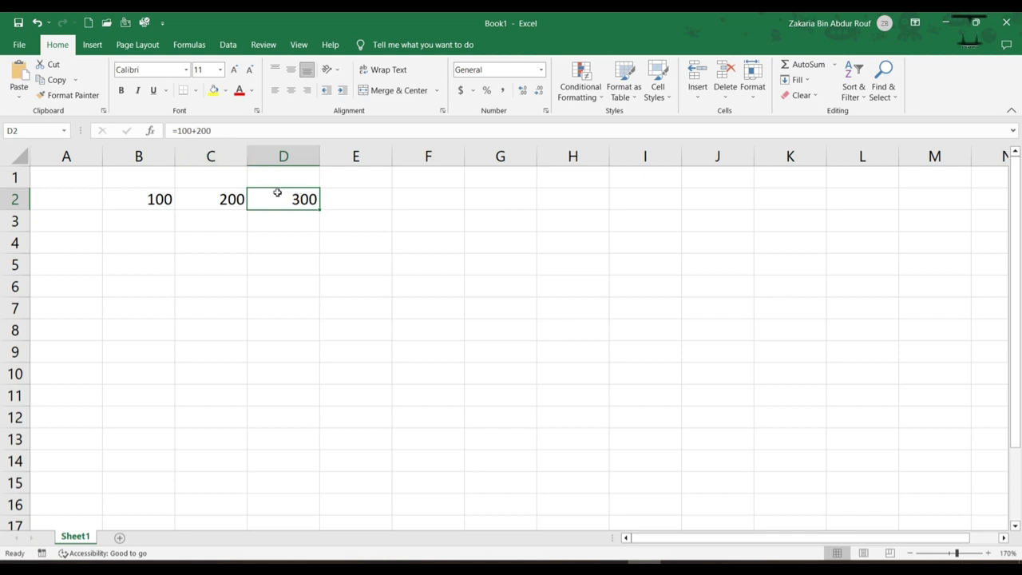
pyautogui.doubleClick(288, 198)
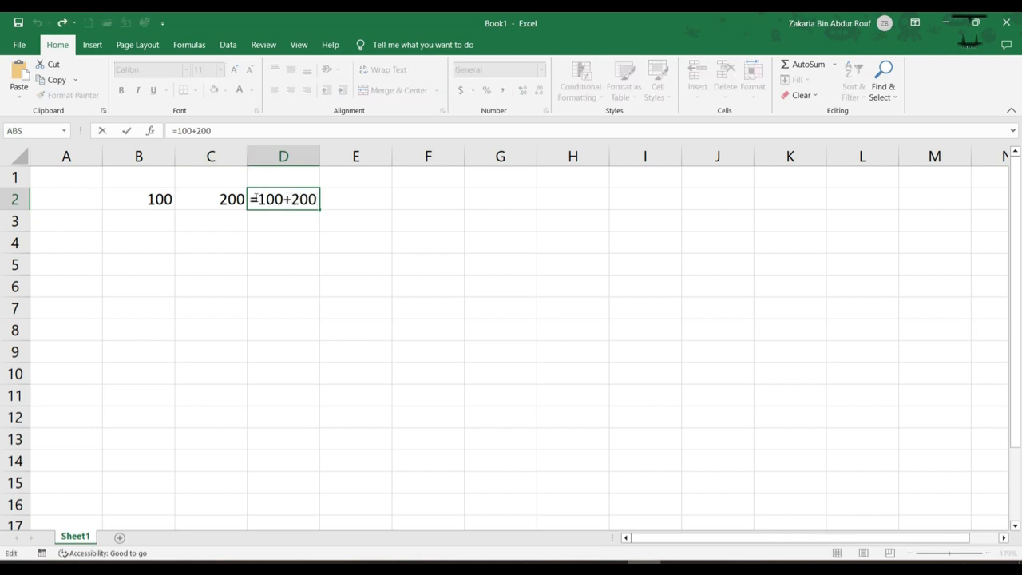
pyautogui.moveTo(257, 197); pyautogui.dragTo(350, 198)
pyautogui.press('BackSpace')
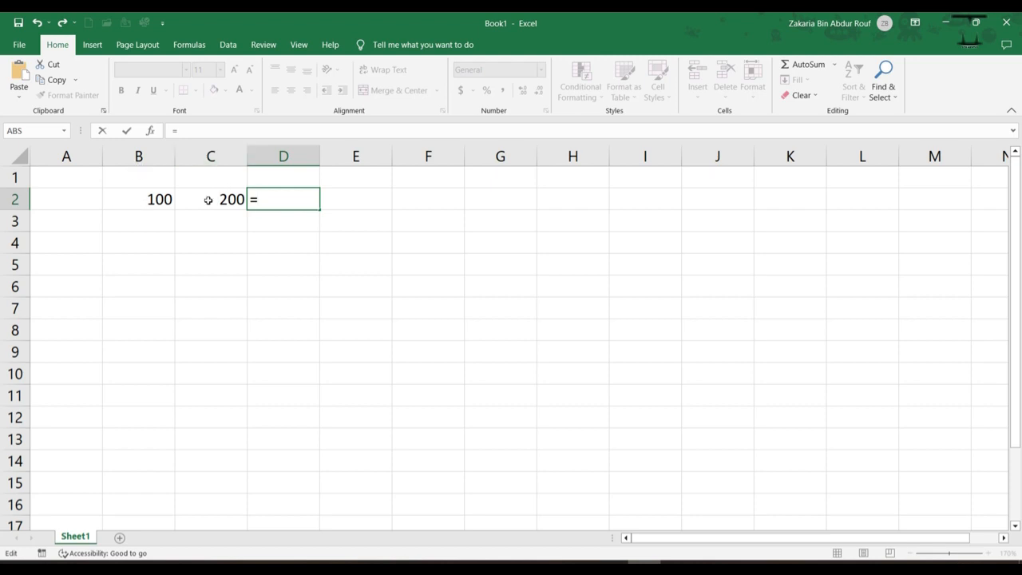
pyautogui.write('b2')
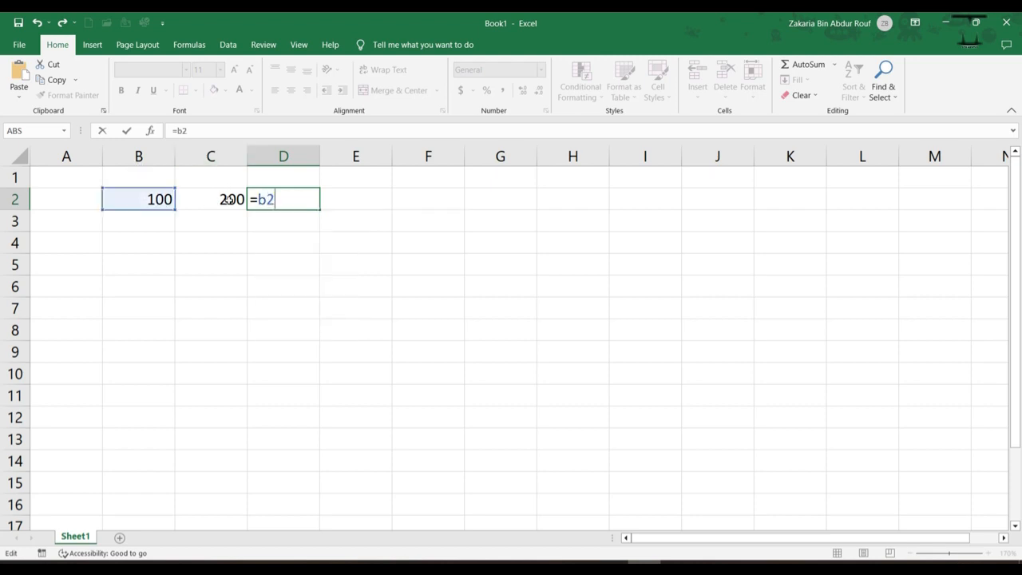
pyautogui.write('+c2')
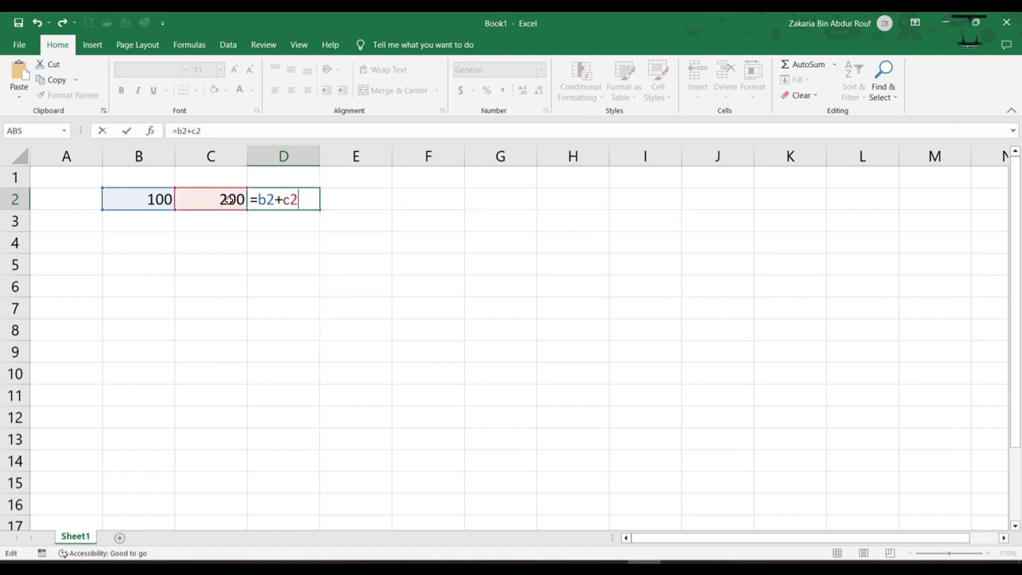
pyautogui.press('Return')
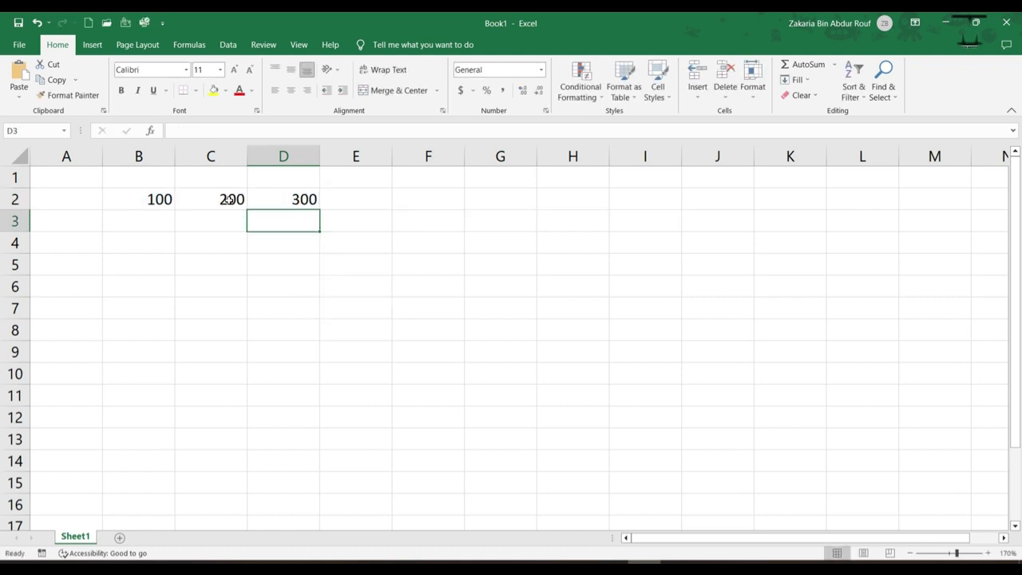
pyautogui.click(269, 196)
# Test the cell-reference formula by setting B2 to 300 and C2 to 400.
pyautogui.click(149, 198)
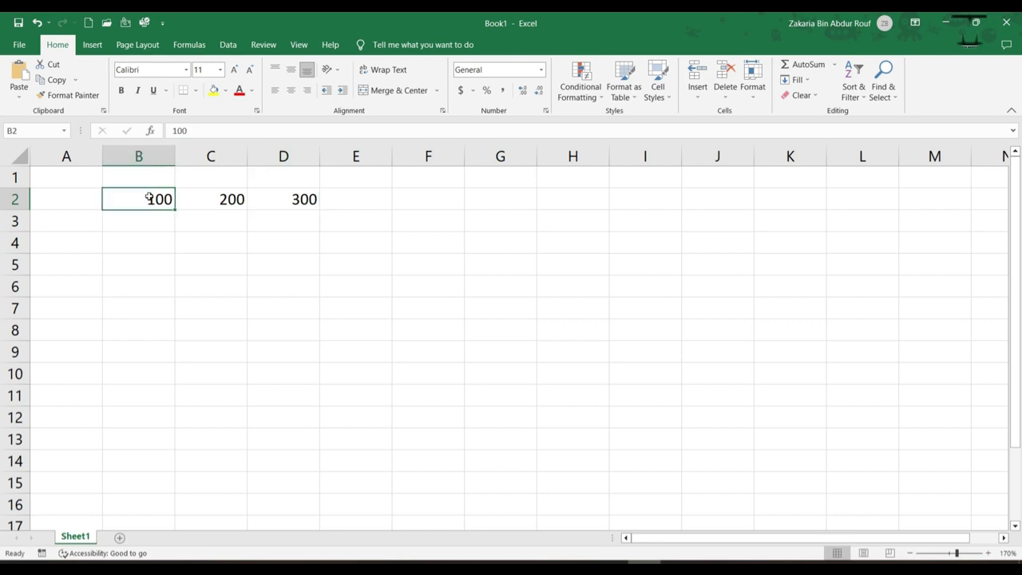
pyautogui.write('300')
pyautogui.press('Return')
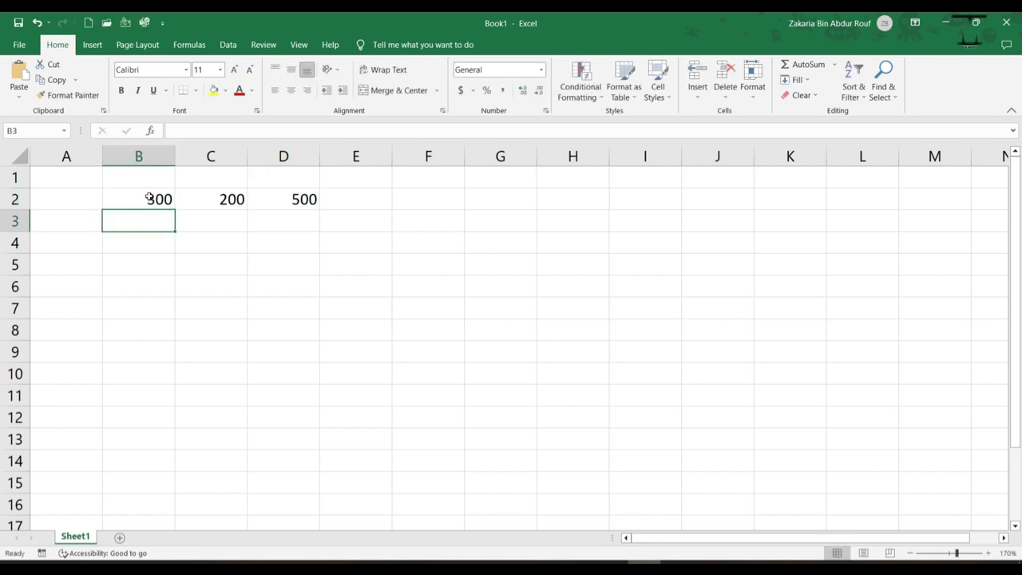
pyautogui.click(239, 199)
pyautogui.write('400')
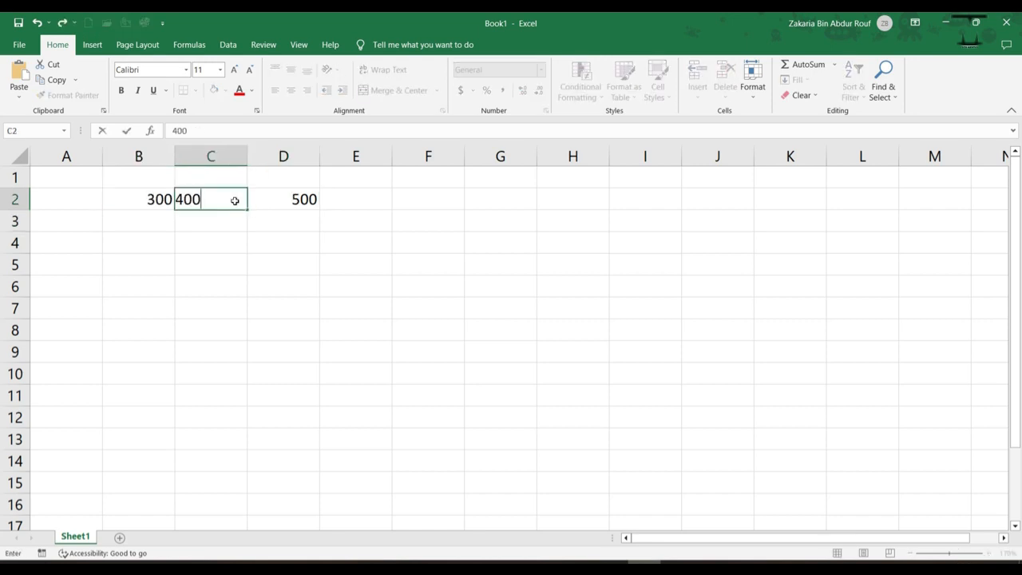
pyautogui.press('Return')
# Set cell B2 to 500 to test the cell-reference formula again.
pyautogui.click(143, 200)
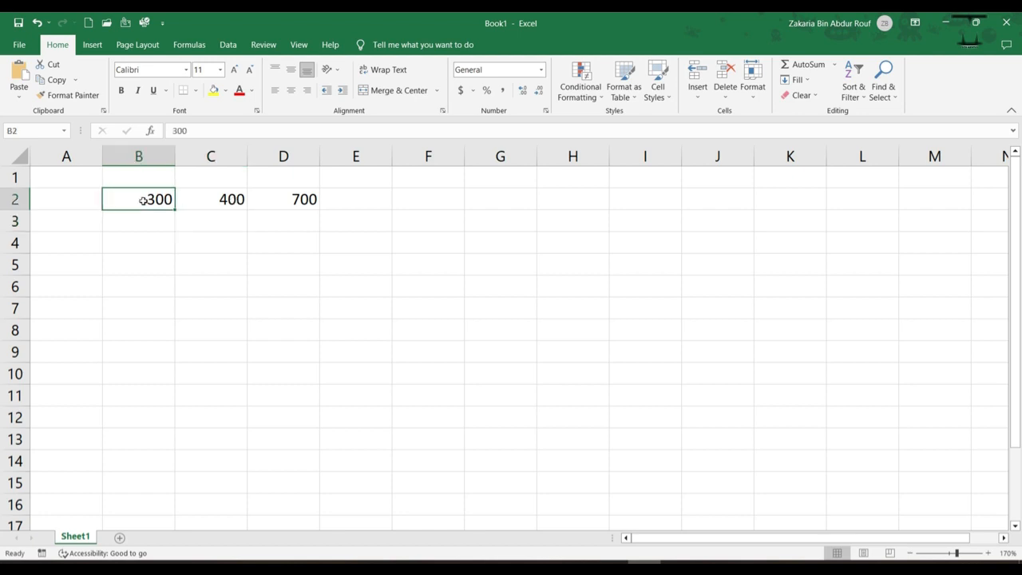
pyautogui.write('500')
pyautogui.press('Return')
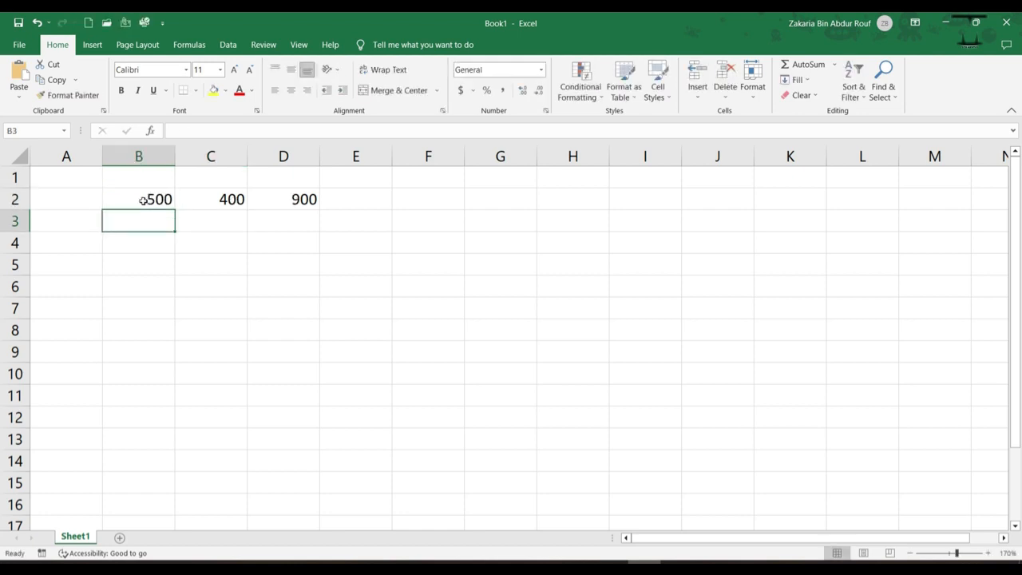
# Replace the formula in cell D2 with =SUM(B2:C2) and review it.
pyautogui.click(268, 200)
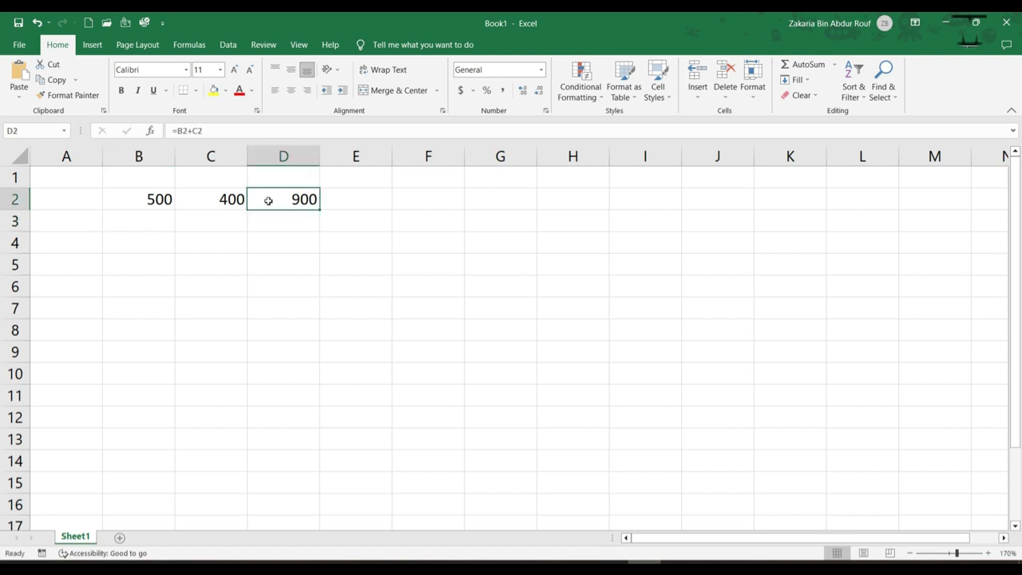
pyautogui.click(177, 131)
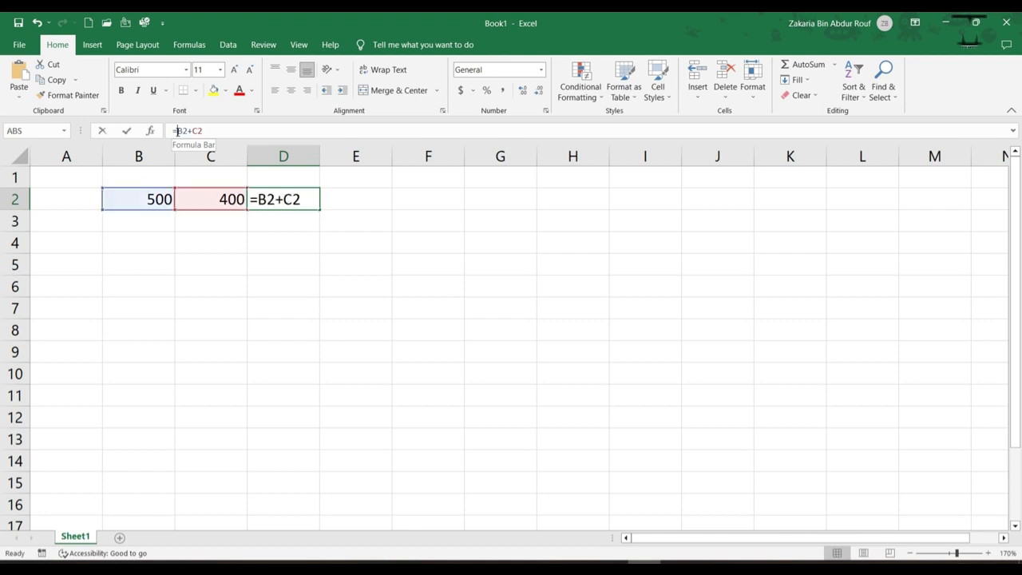
pyautogui.moveTo(177, 131); pyautogui.dragTo(205, 131)
pyautogui.press('BackSpace')
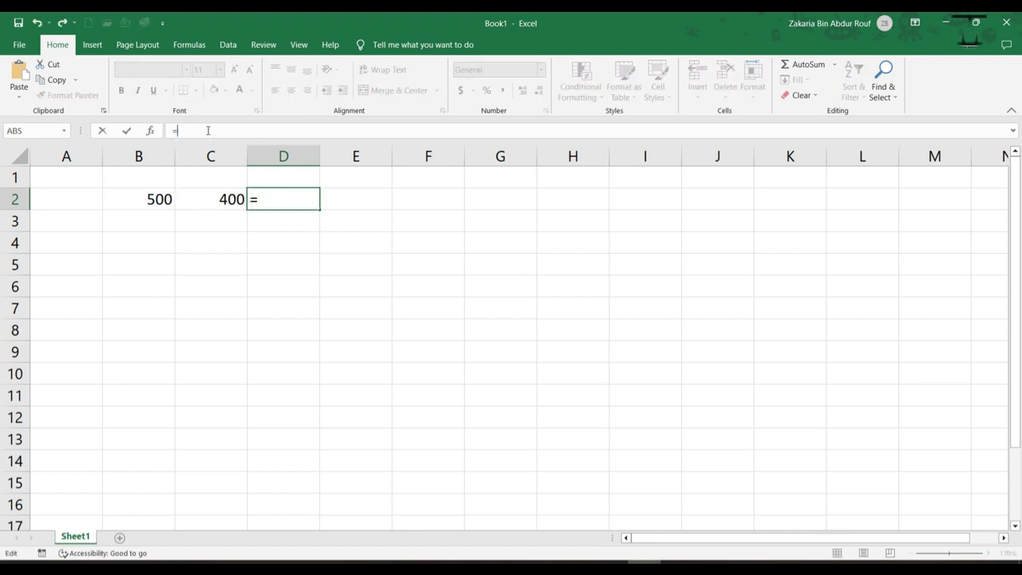
pyautogui.write('sum')
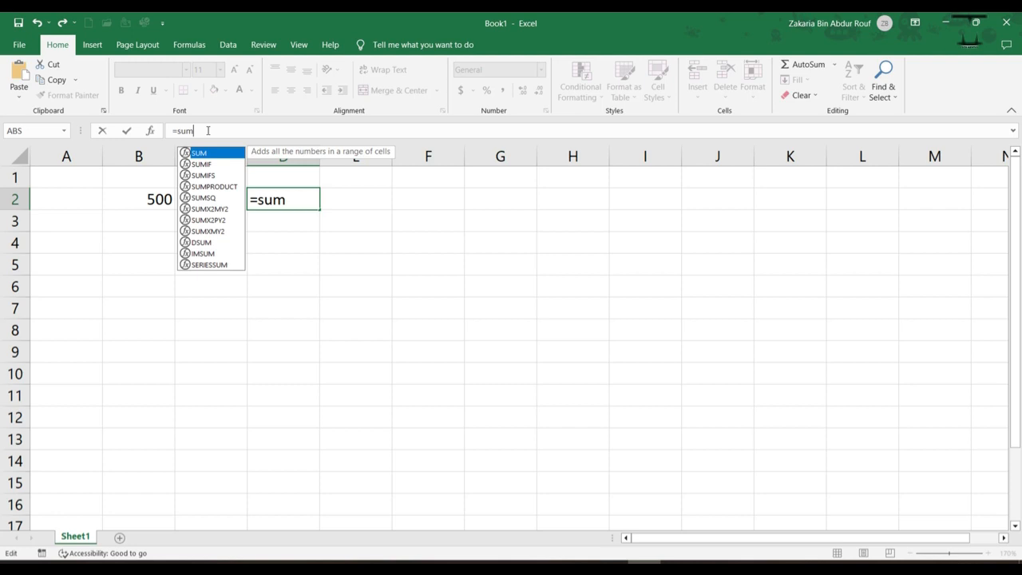
pyautogui.write('(')
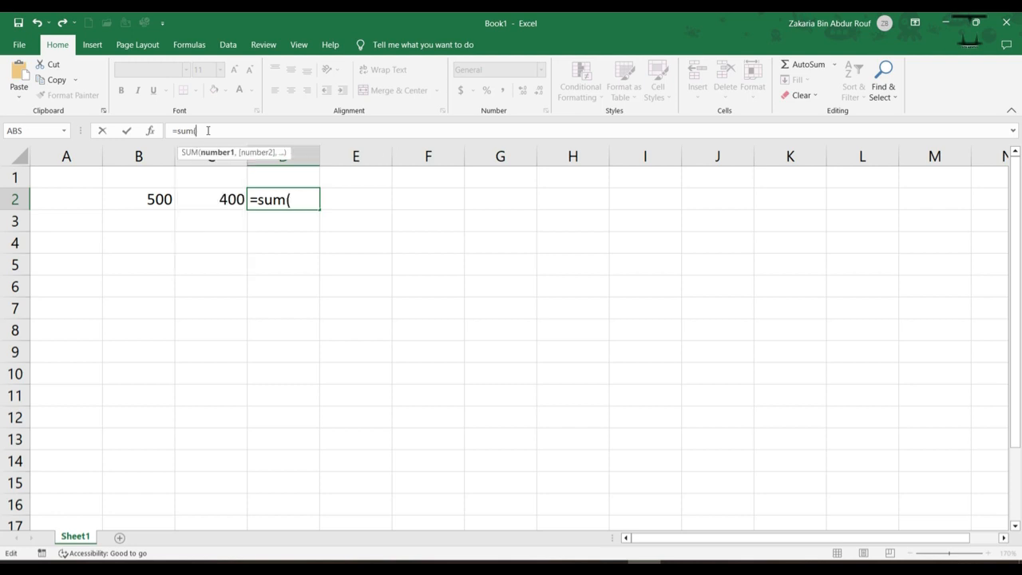
pyautogui.click(147, 194)
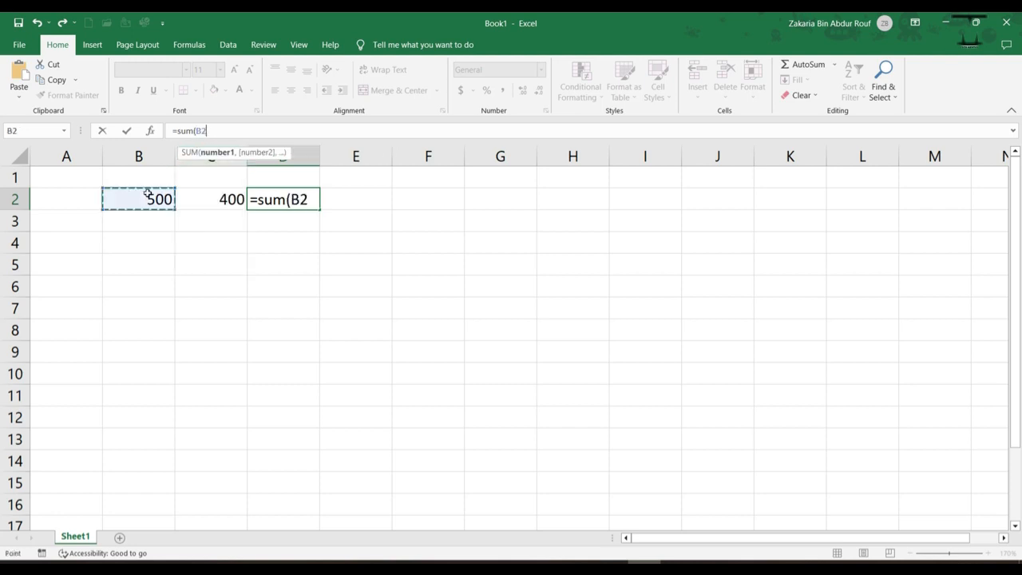
pyautogui.moveTo(147, 195); pyautogui.dragTo(183, 199)
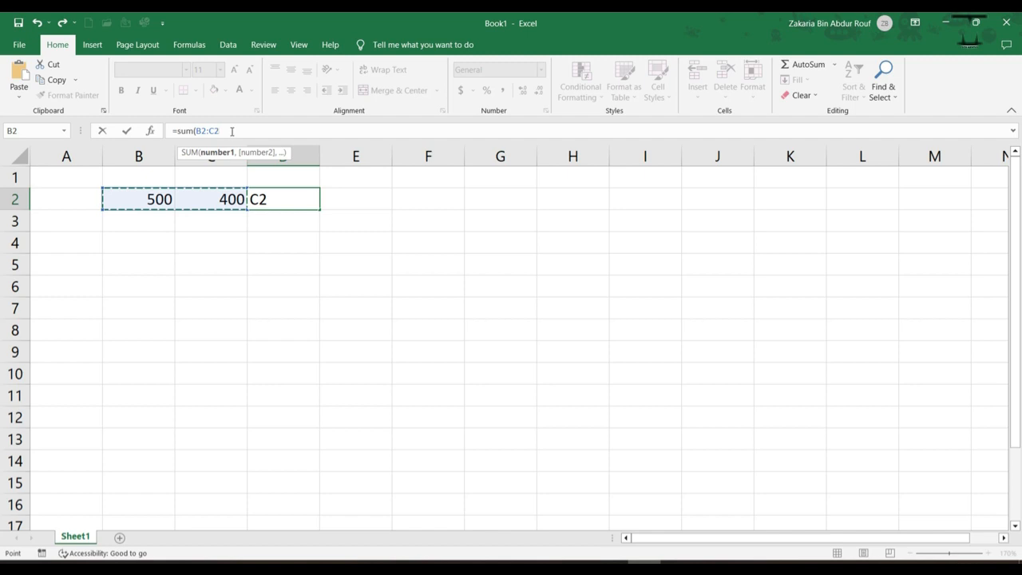
pyautogui.write(')')
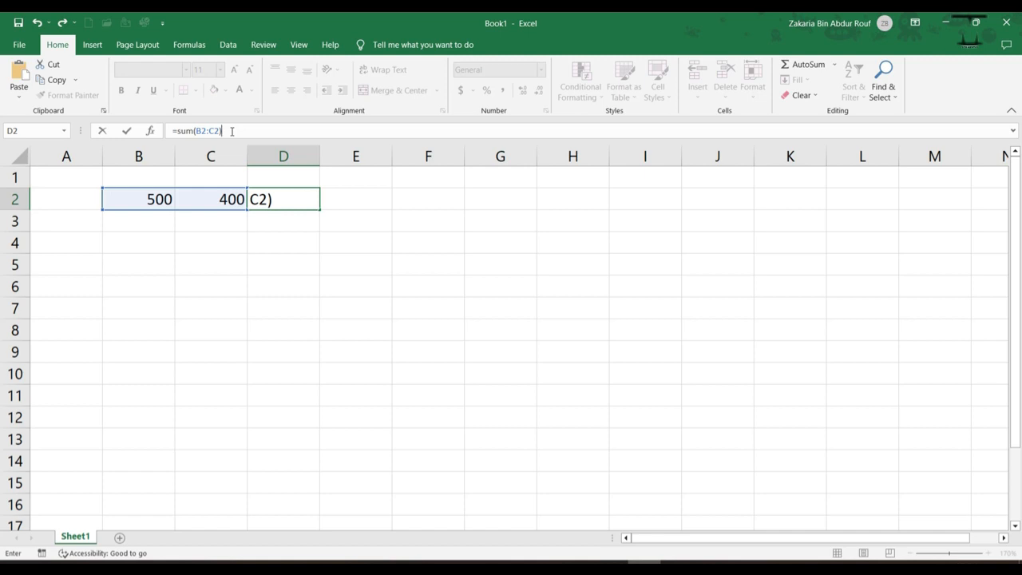
pyautogui.press('Return')
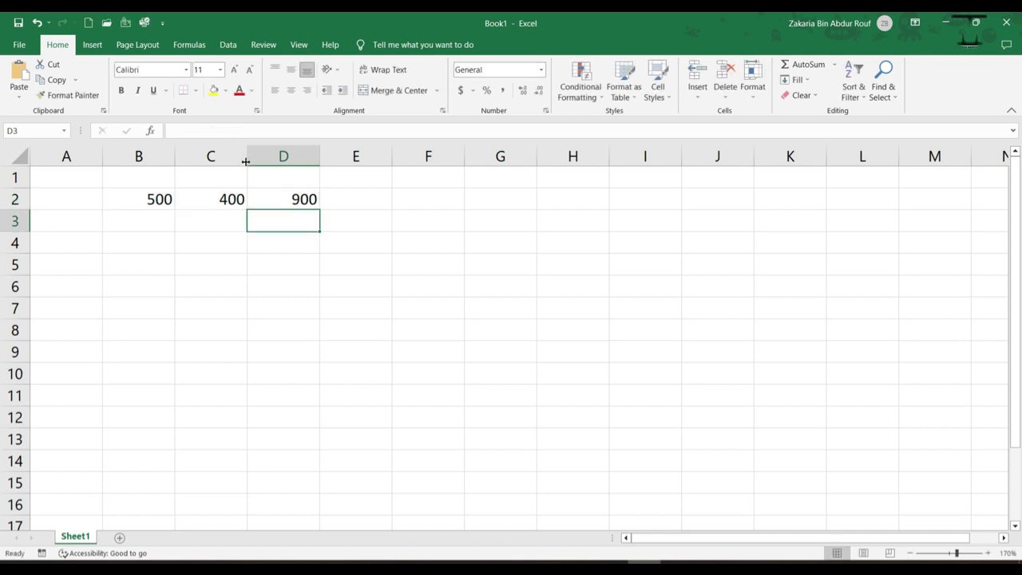
pyautogui.click(273, 201)
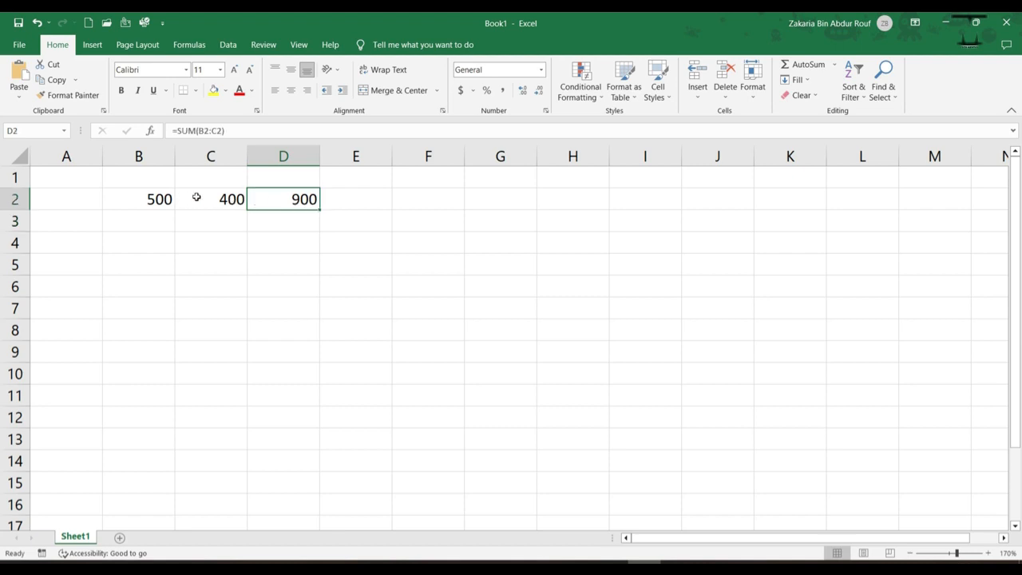
# Test the SUM formula by setting cell B2 to 600.
pyautogui.click(162, 198)
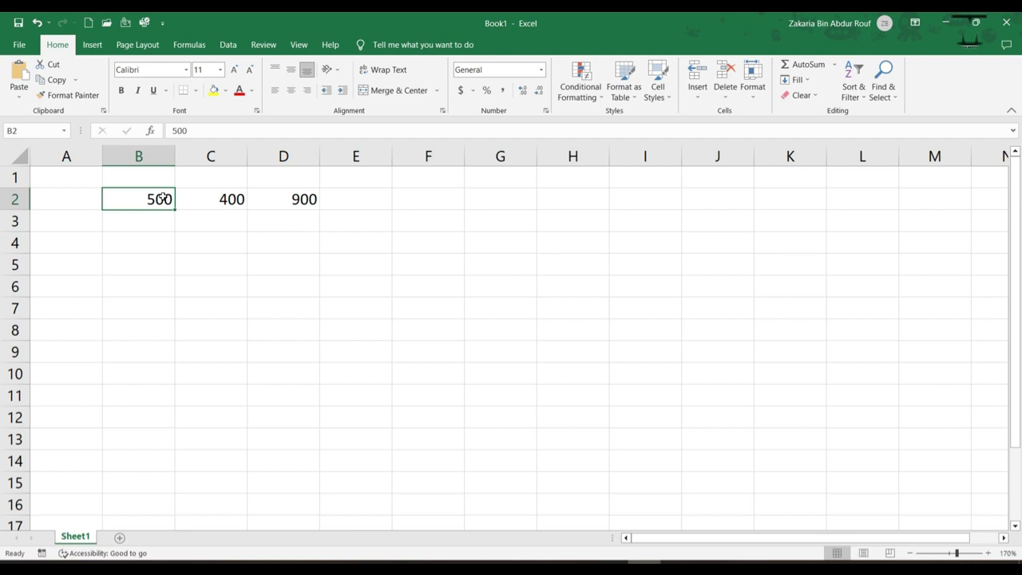
pyautogui.write('600')
pyautogui.press('Return')
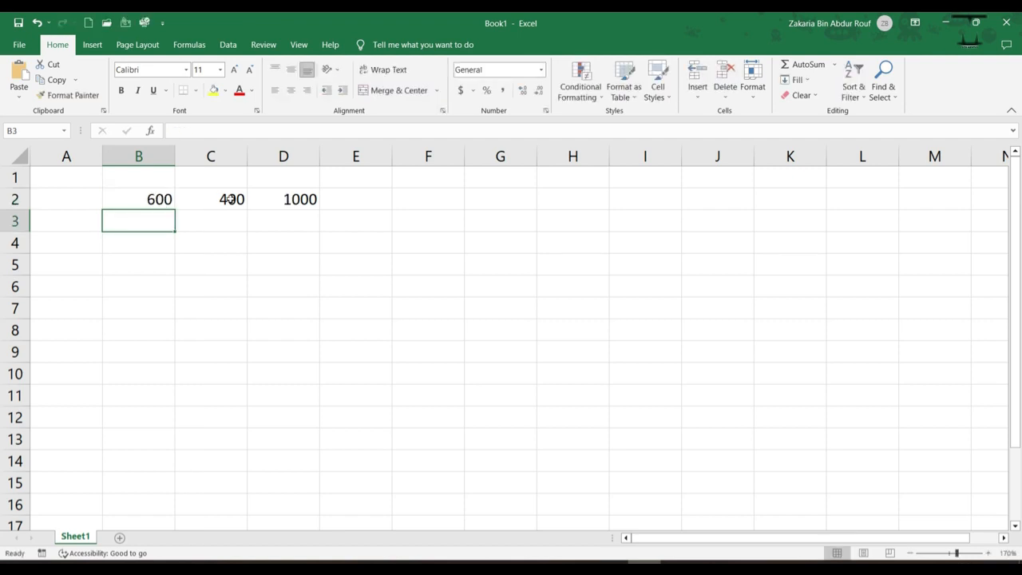
# Enter the values 100, 30, 40 and 50 across cells B4 to E4.
pyautogui.click(138, 242)
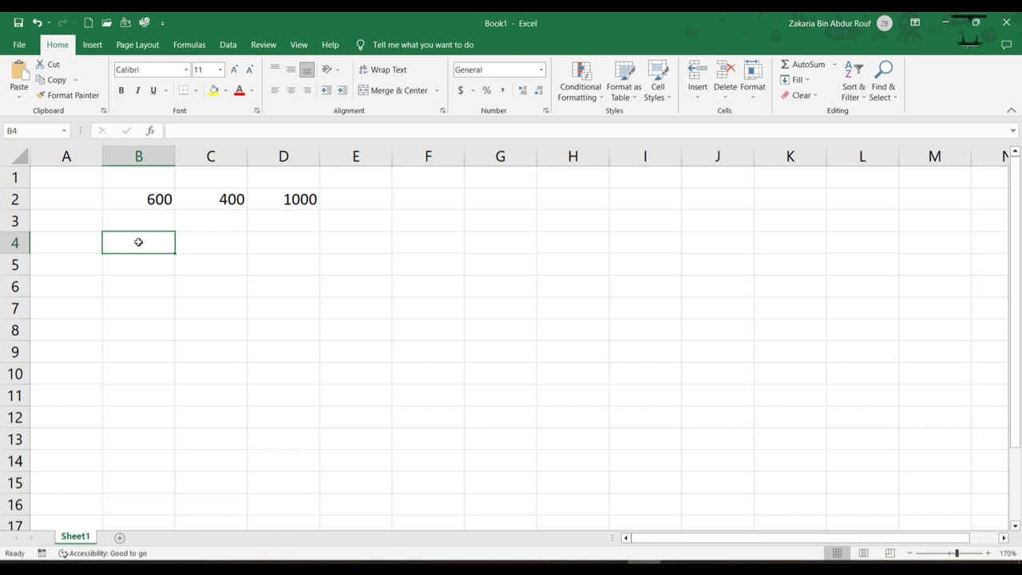
pyautogui.write('100')
pyautogui.press('Tab')
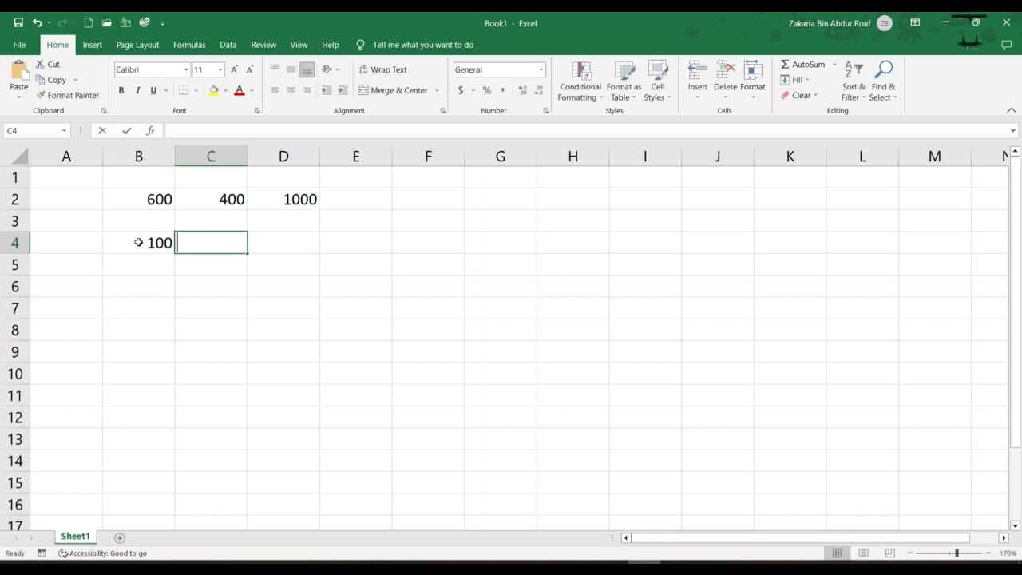
pyautogui.write('30')
pyautogui.press('Tab')
pyautogui.write('40')
pyautogui.press('Tab')
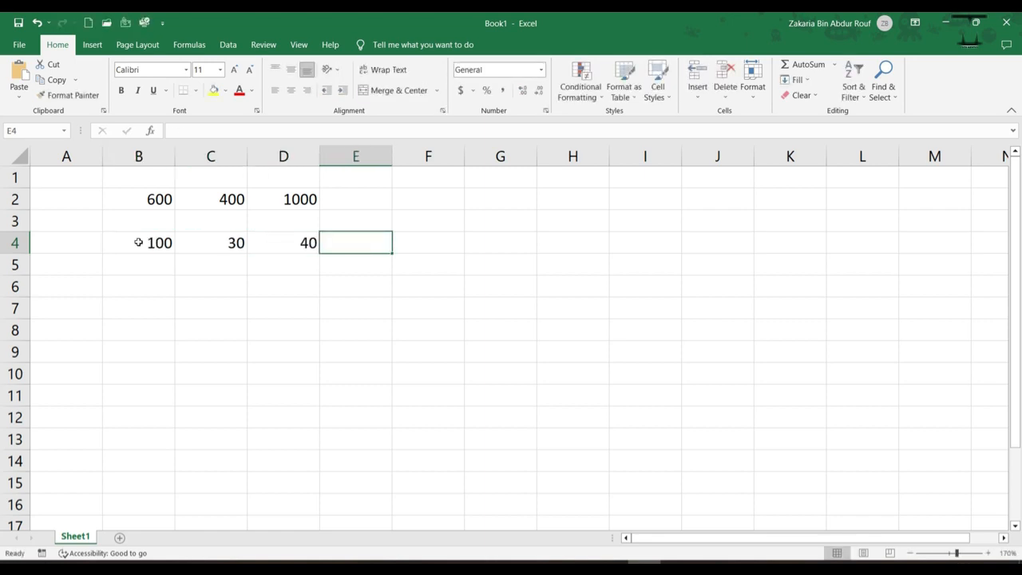
pyautogui.write('50')
pyautogui.press('Tab')
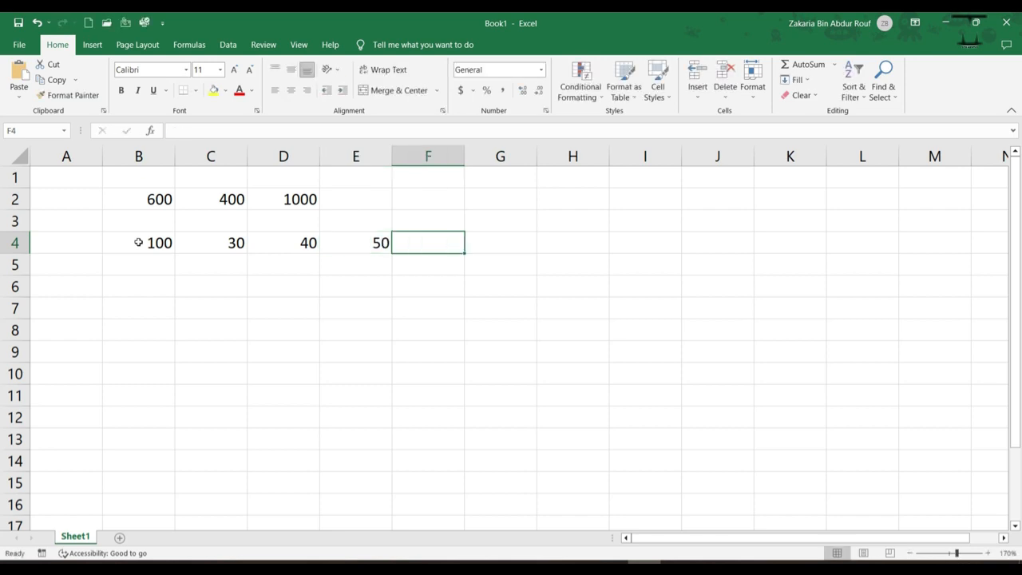
# Enter 60 in cell F4, then total the row in cell G4 with =SUM(B4:F4) and review the formula.
pyautogui.write('60')
pyautogui.press('Return')
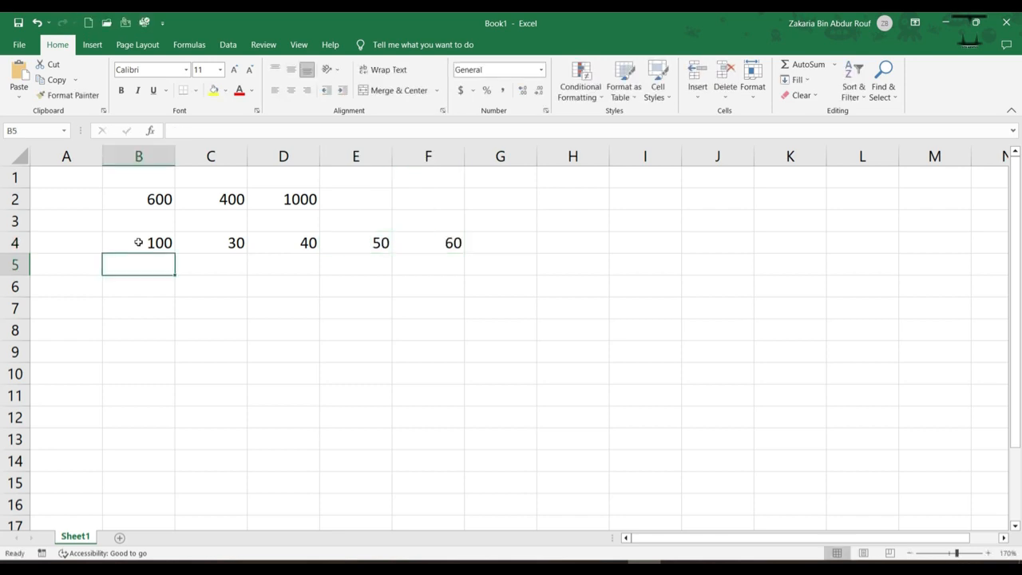
pyautogui.click(473, 243)
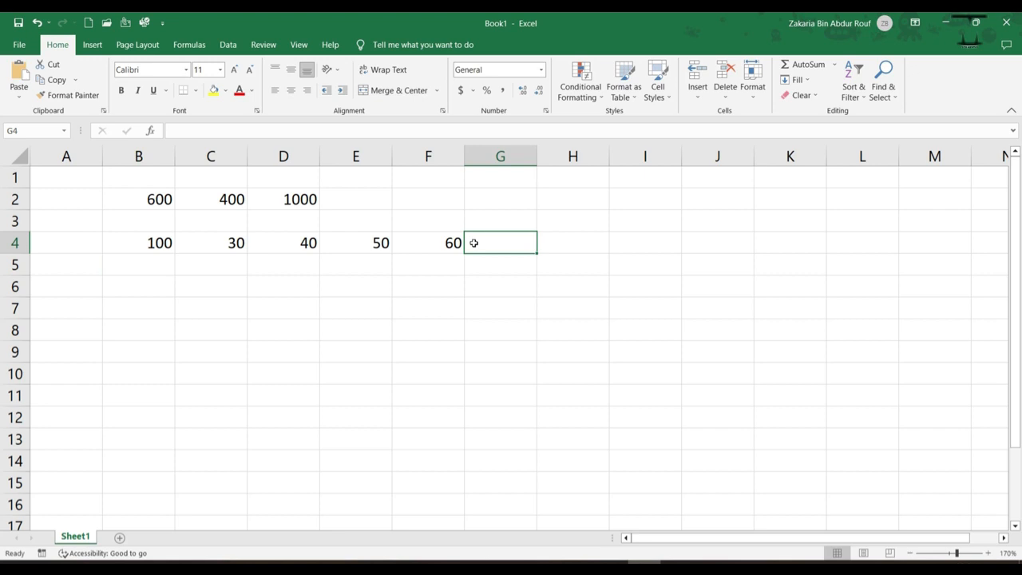
pyautogui.write('=sum(')
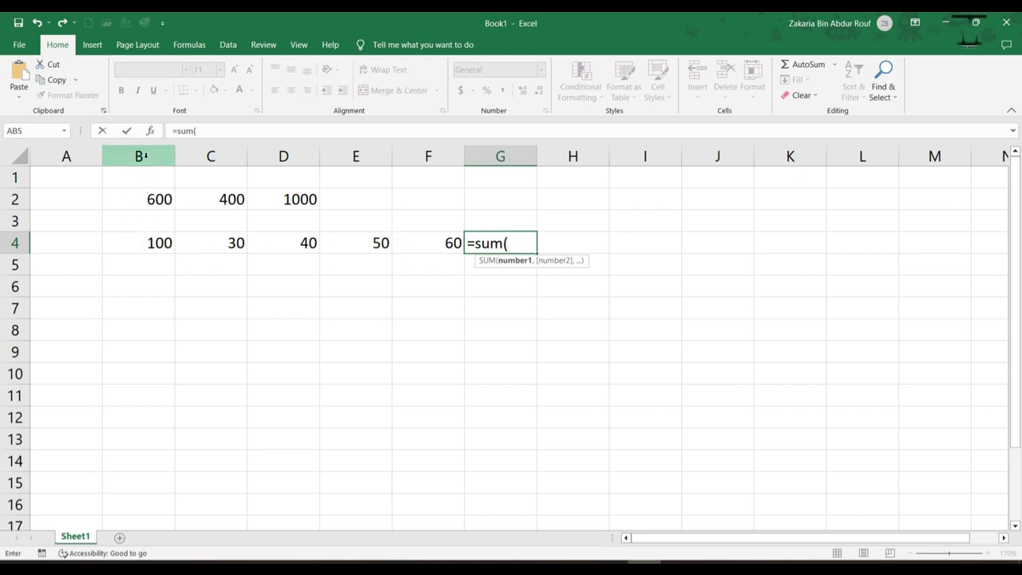
pyautogui.moveTo(149, 243); pyautogui.dragTo(418, 238)
pyautogui.write(')')
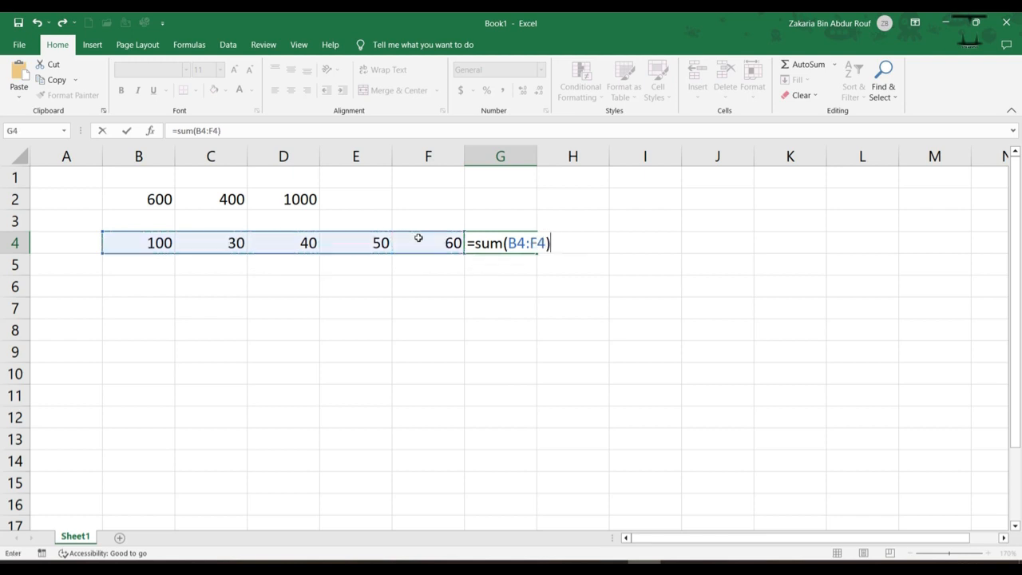
pyautogui.press('Return')
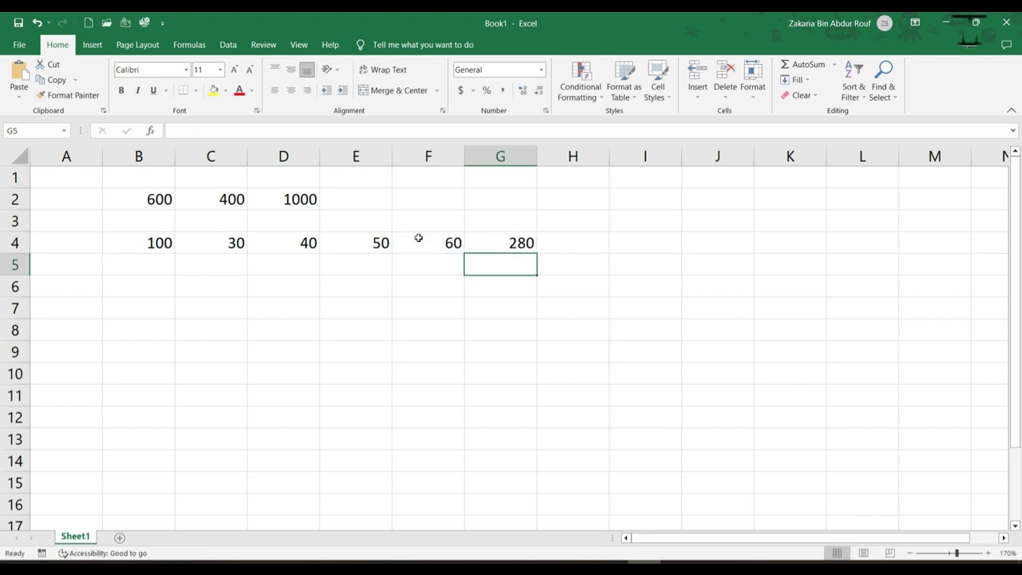
pyautogui.doubleClick(485, 238)
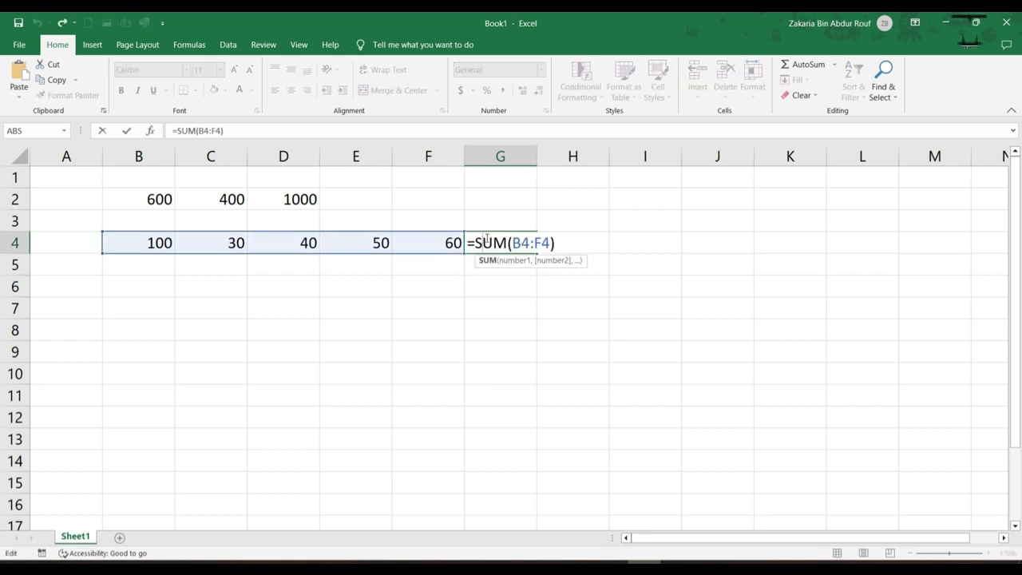
pyautogui.press('Return')
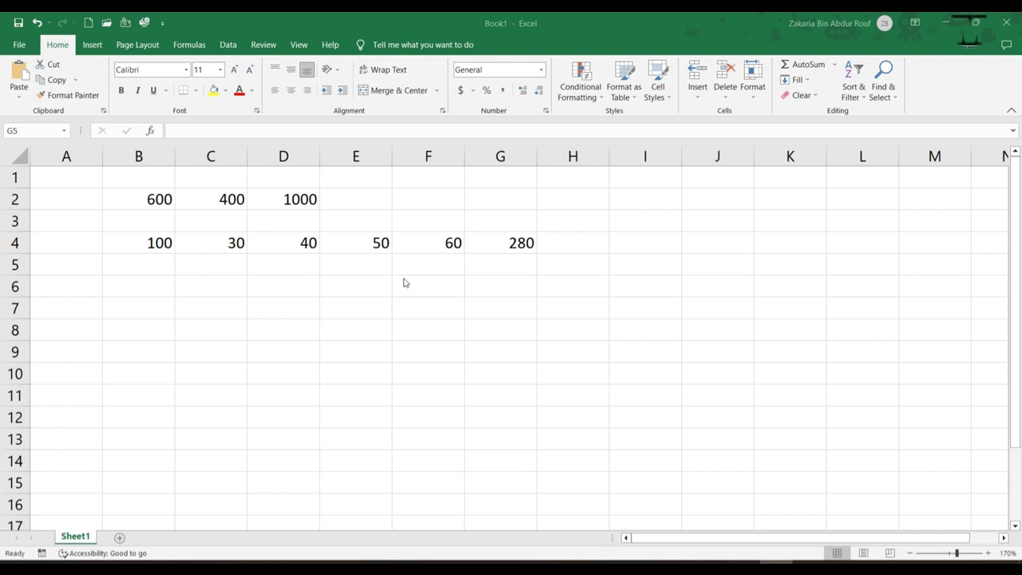
# Calculate the average of the row's numbers in cell G5 with =AVERAGE(B4:F4).
pyautogui.click(511, 267)
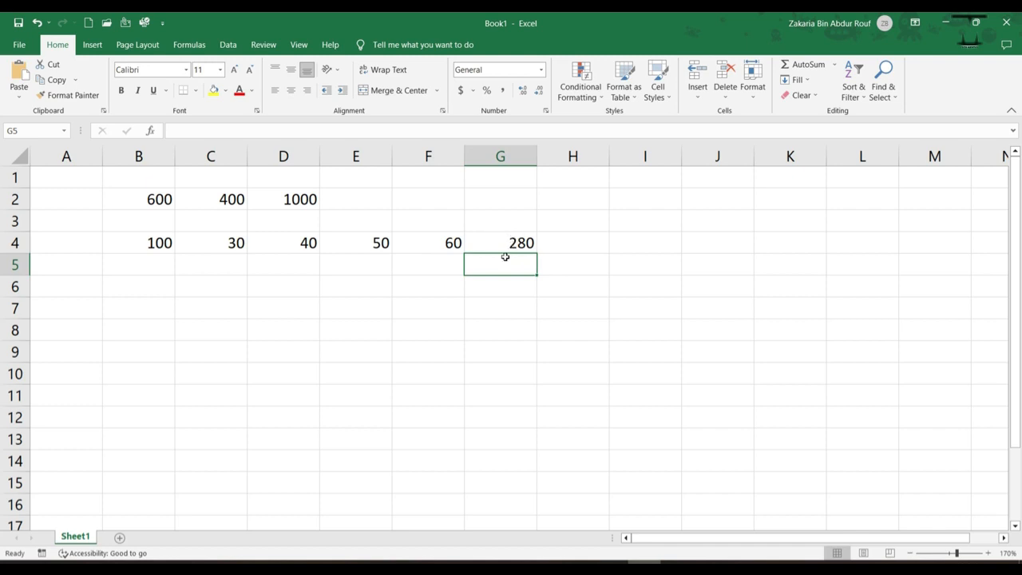
pyautogui.write('=')
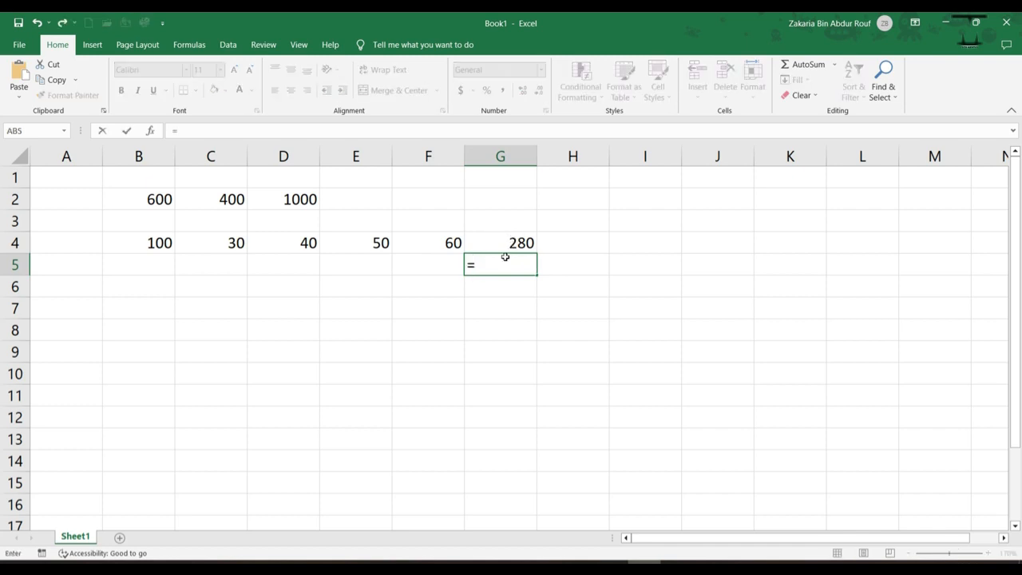
pyautogui.write('ave')
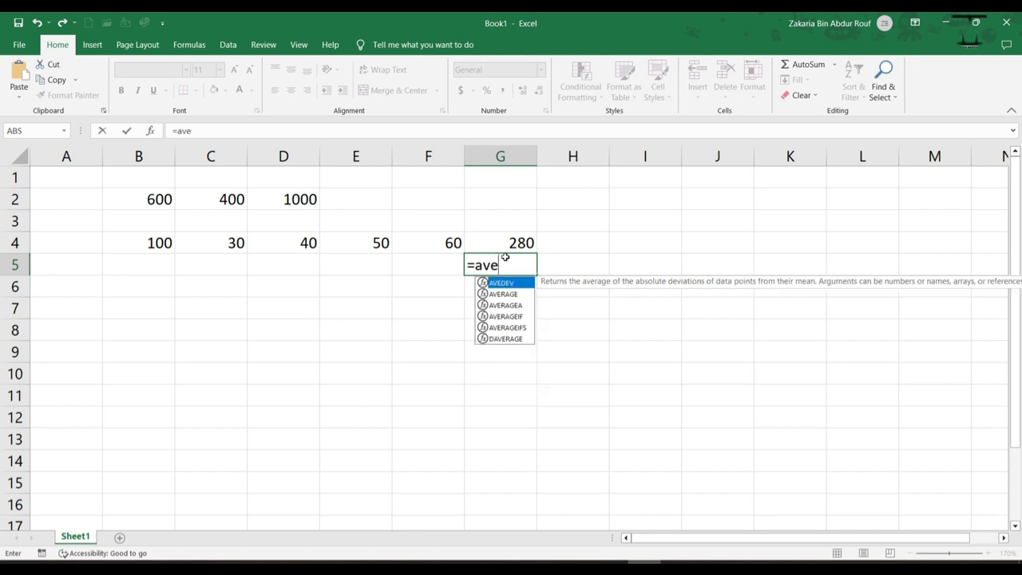
pyautogui.press('Down')
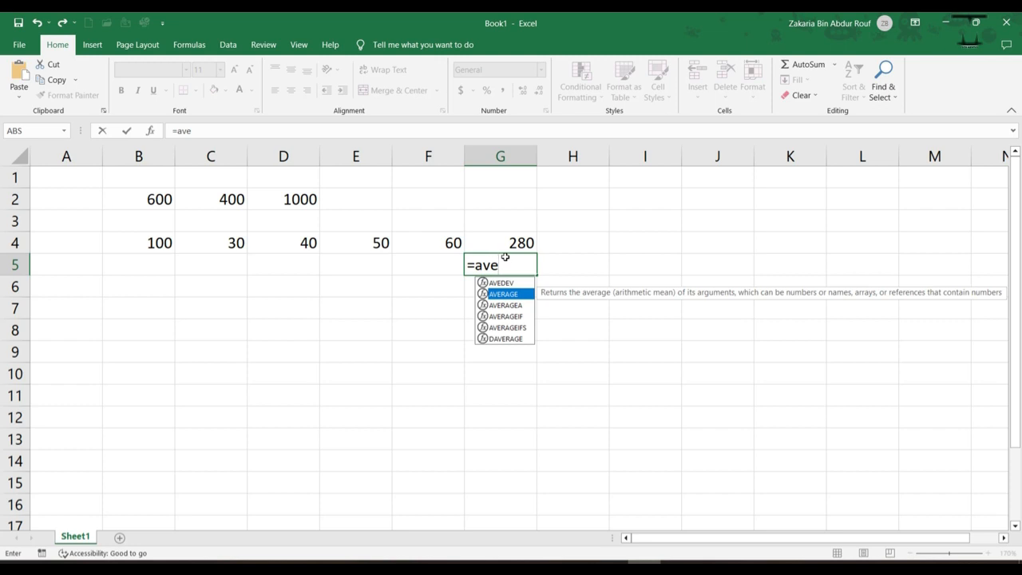
pyautogui.press('Tab')
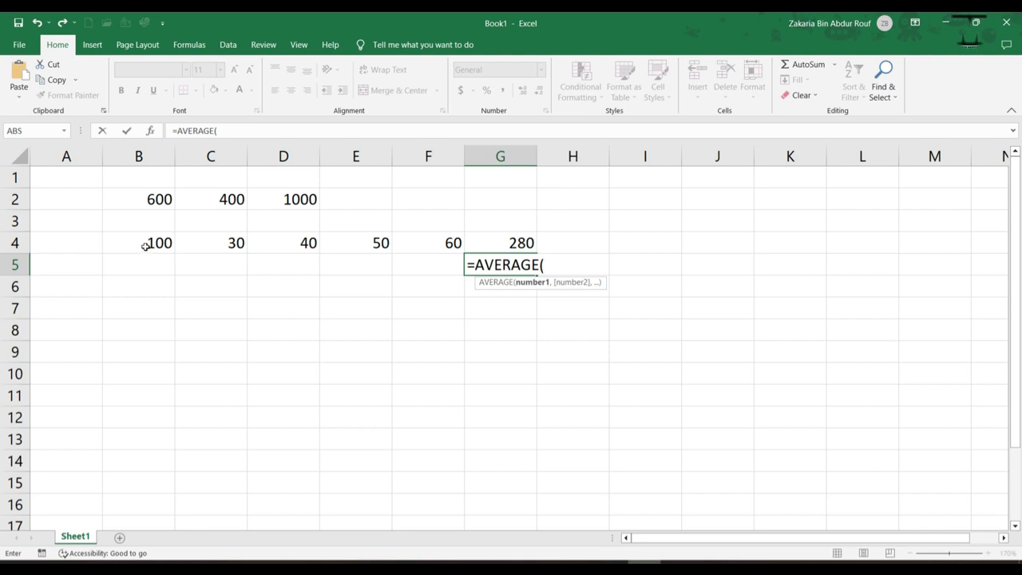
pyautogui.moveTo(146, 246); pyautogui.dragTo(433, 239)
pyautogui.write(')')
pyautogui.press('Return')
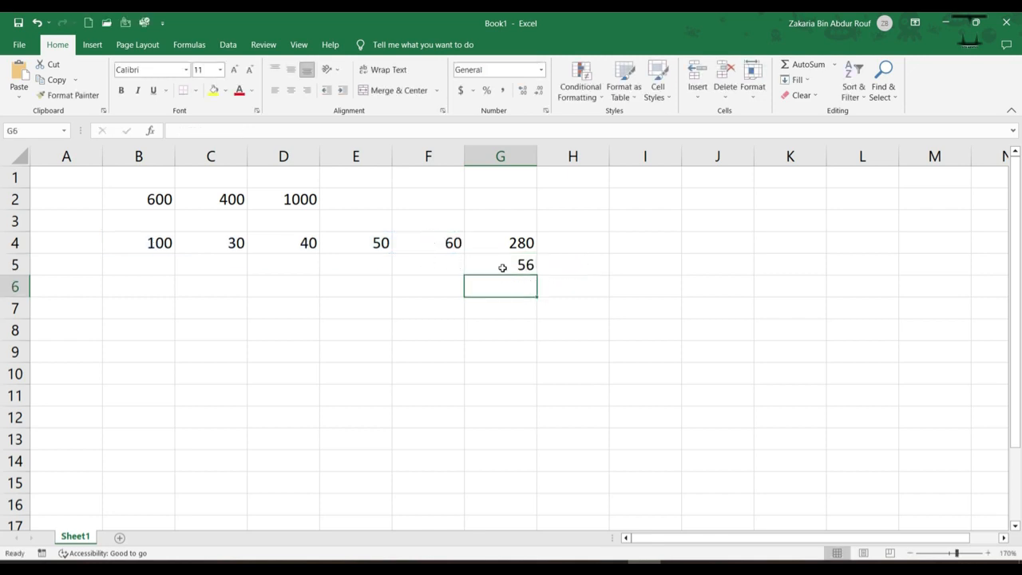
# Label the two results by entering SUM in cell H4 and Average in cell H5.
pyautogui.click(559, 240)
pyautogui.write('SUM')
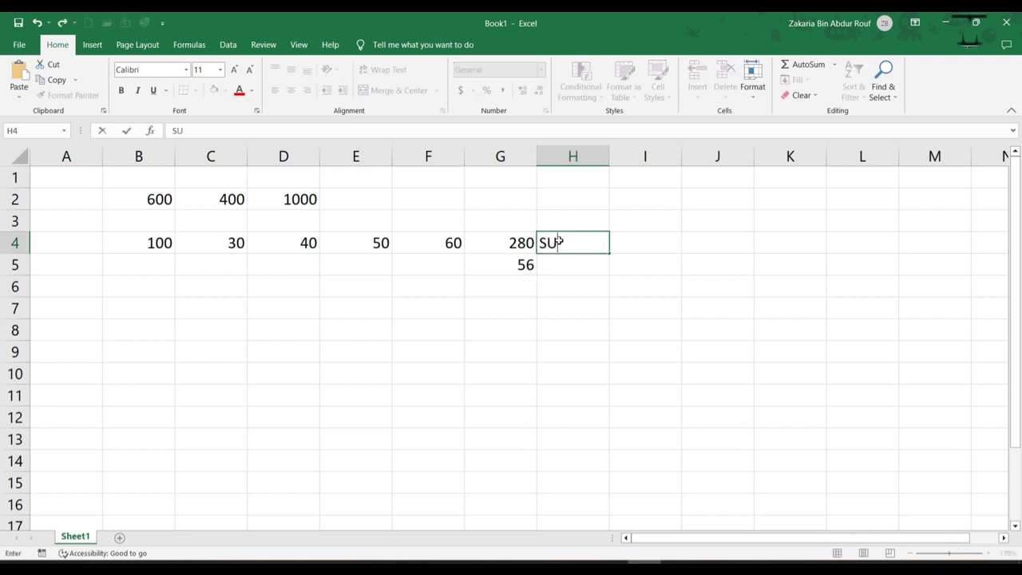
pyautogui.press('Return')
pyautogui.write('Average')
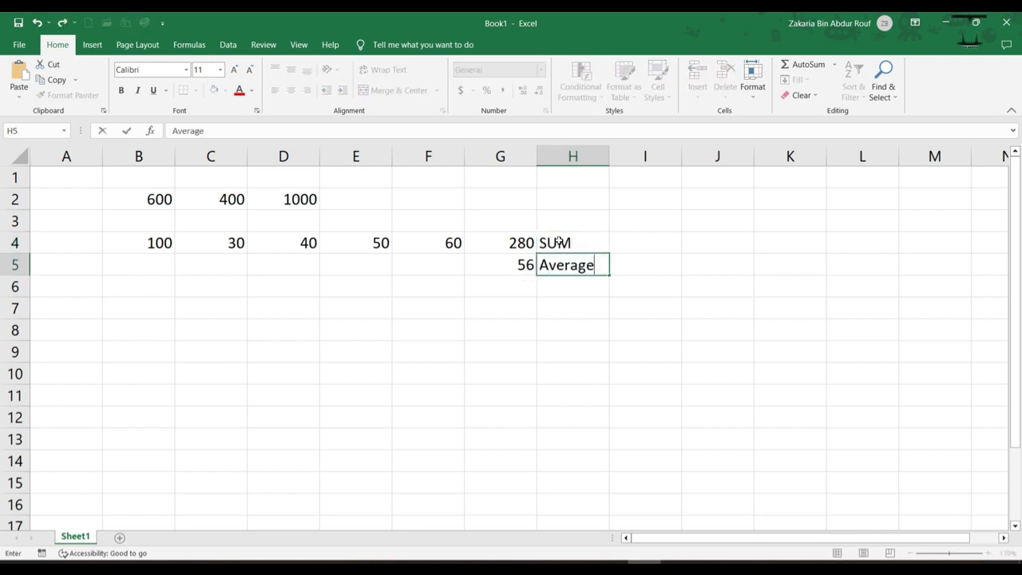
pyautogui.press('Return')
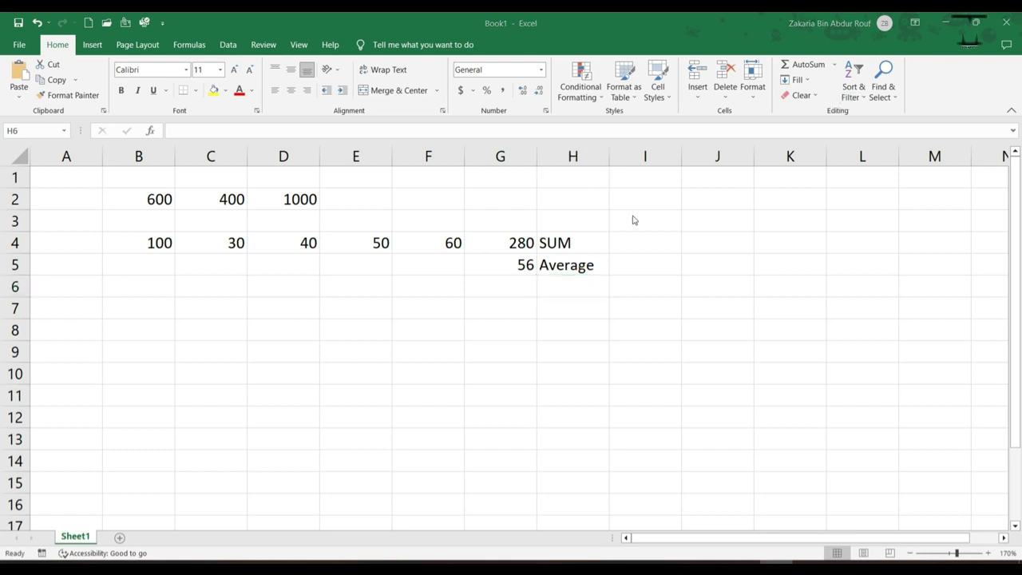
# Count the numeric cells of the fourth row in cell G6 with =COUNT(B4:F4).
pyautogui.click(510, 286)
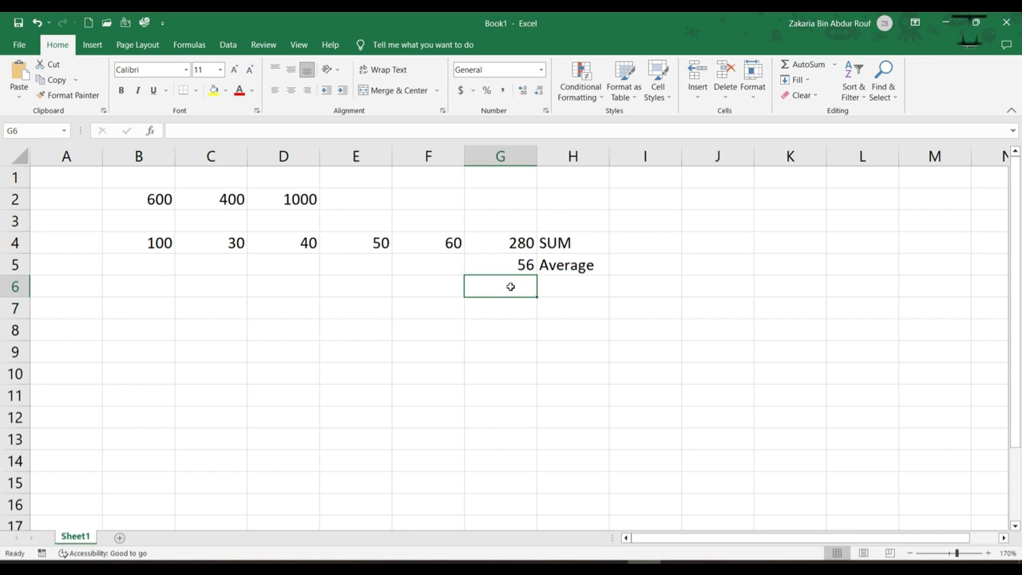
pyautogui.write('=')
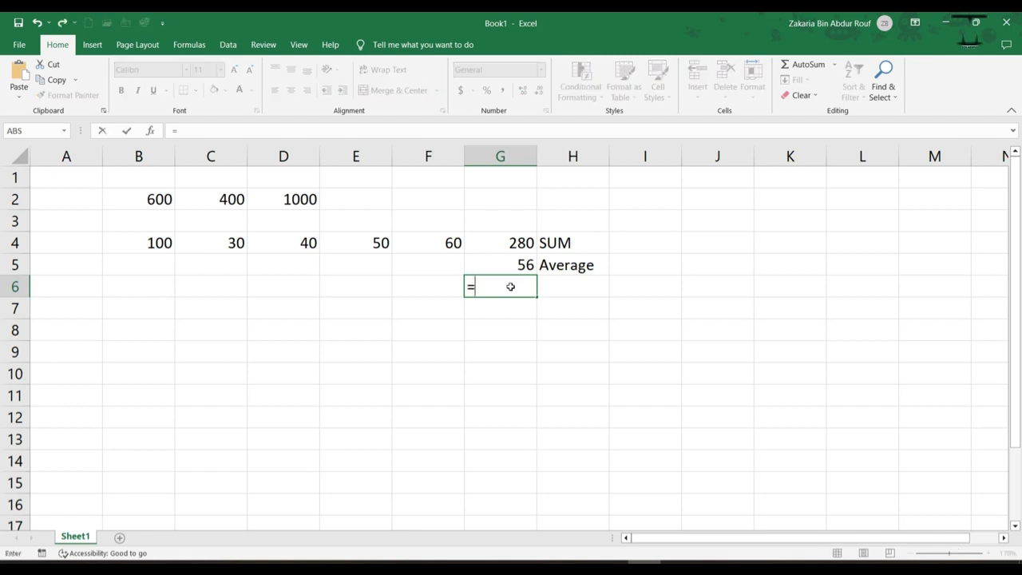
pyautogui.write('count')
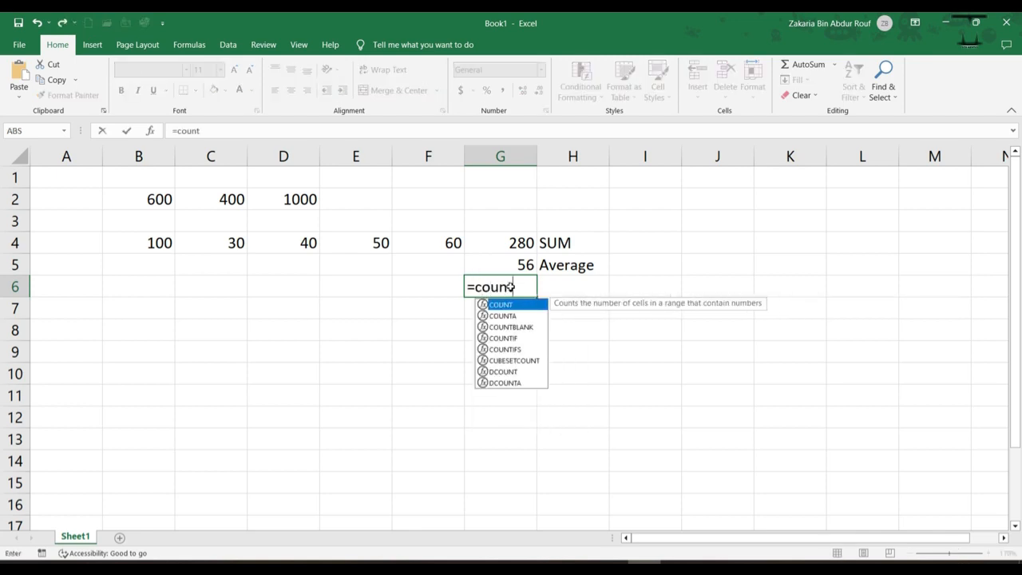
pyautogui.write('(')
pyautogui.press('BackSpace')
pyautogui.write('(')
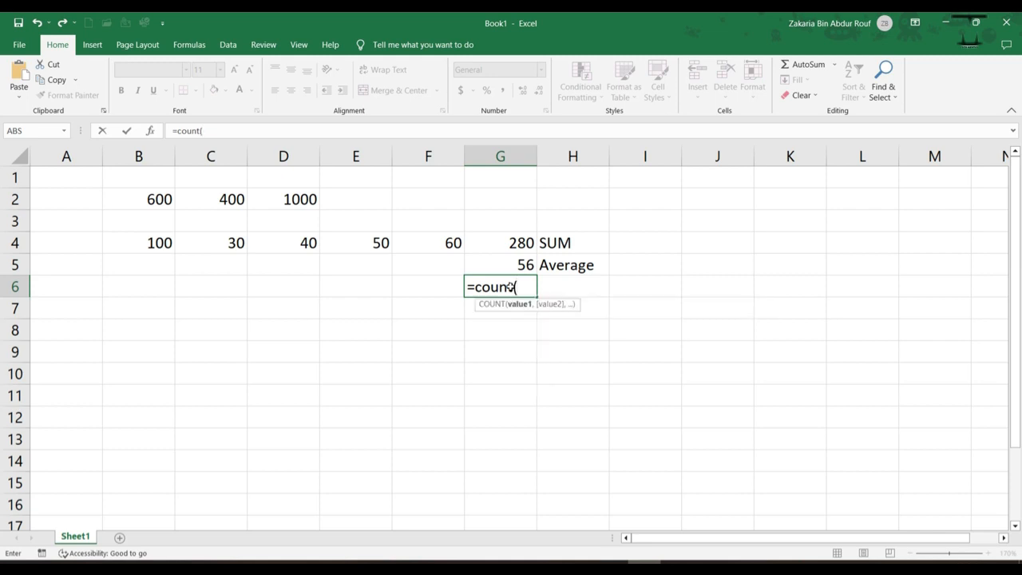
pyautogui.moveTo(152, 249); pyautogui.dragTo(372, 249)
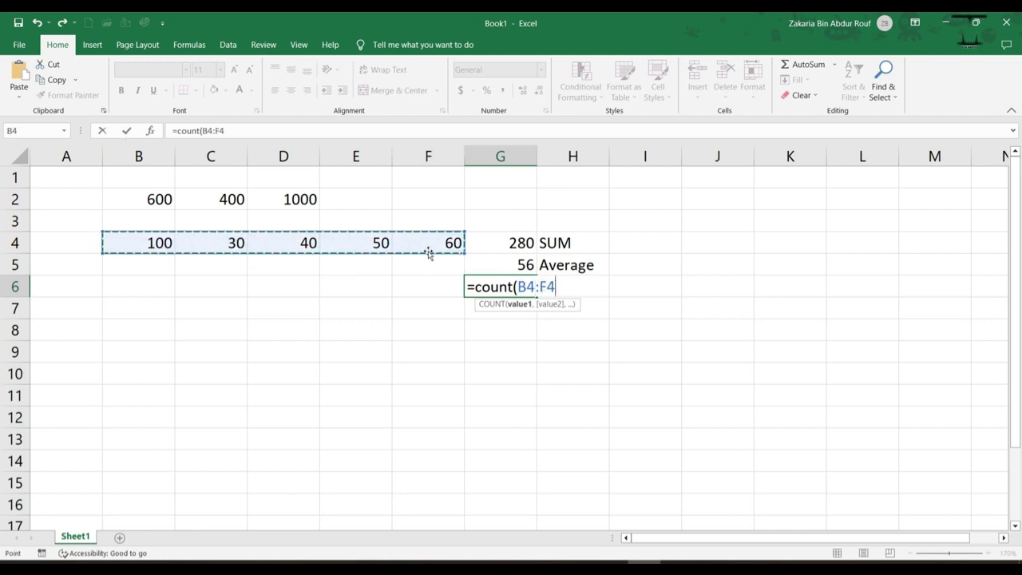
pyautogui.write(')')
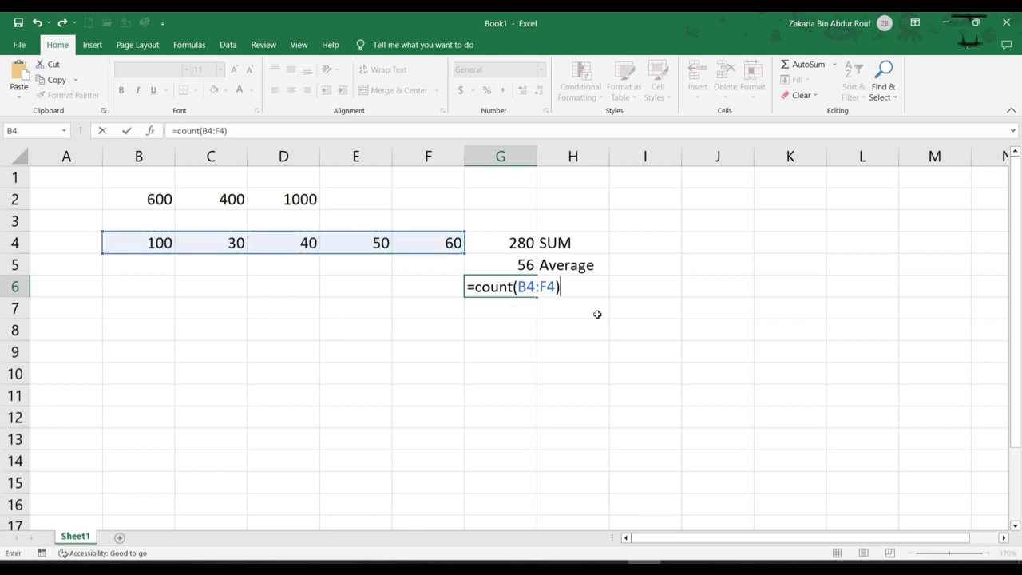
pyautogui.press('Return')
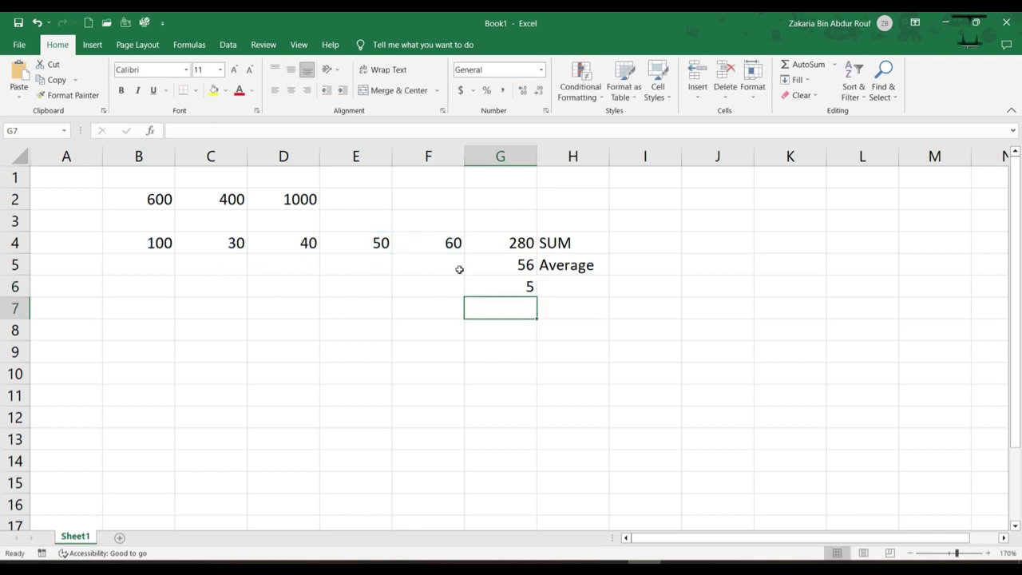
# Label the count result by entering Count in cell H6.
pyautogui.click(584, 290)
pyautogui.write('Cpu')
pyautogui.press('BackSpace')
pyautogui.press('BackSpace')
pyautogui.write('ount')
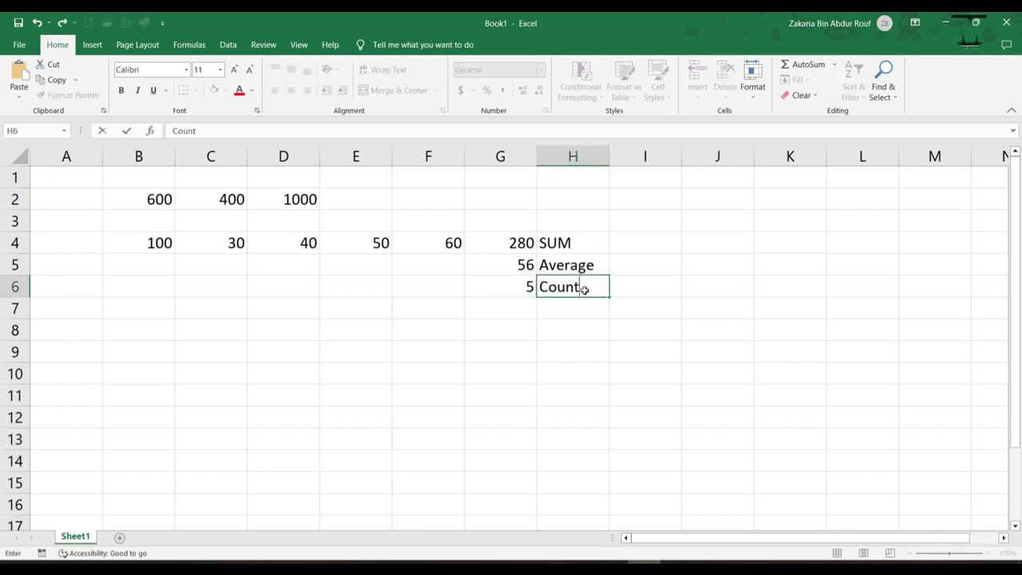
pyautogui.press('Return')
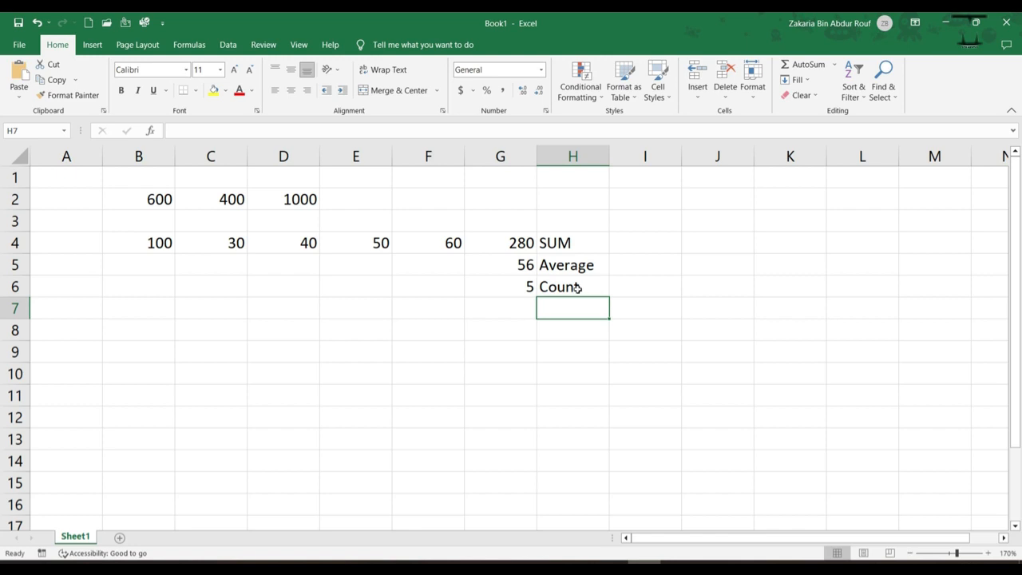
# Compare the numbers in B4:F4 with the count result in G6 and its label in H6.
pyautogui.moveTo(156, 243); pyautogui.dragTo(452, 240)
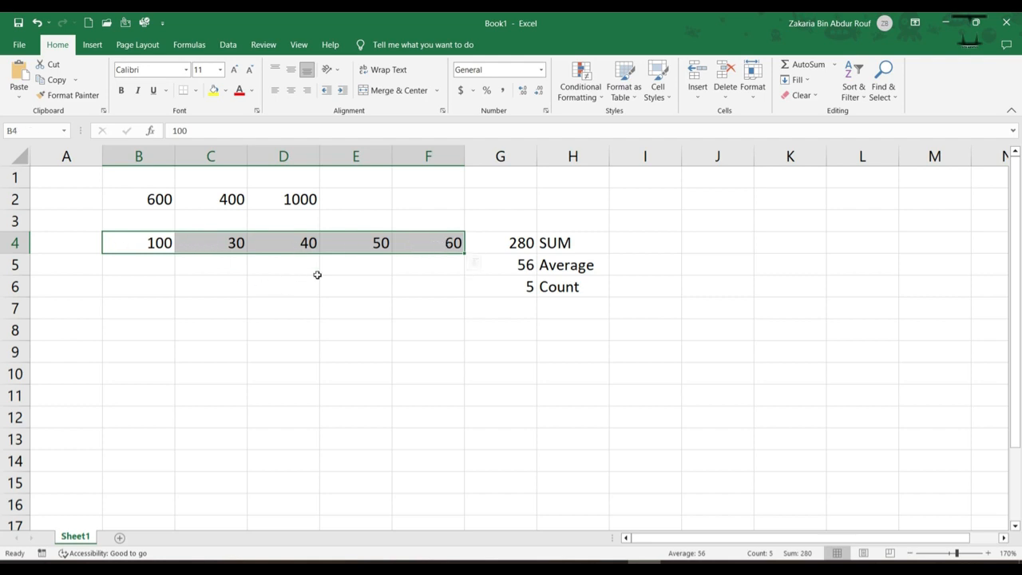
pyautogui.click(523, 289)
pyautogui.click(575, 289)
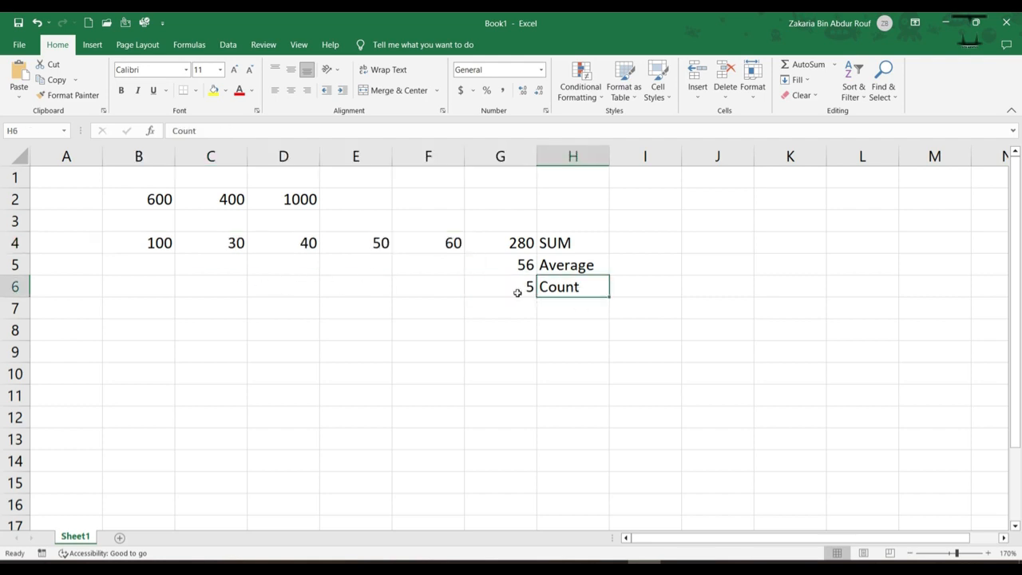